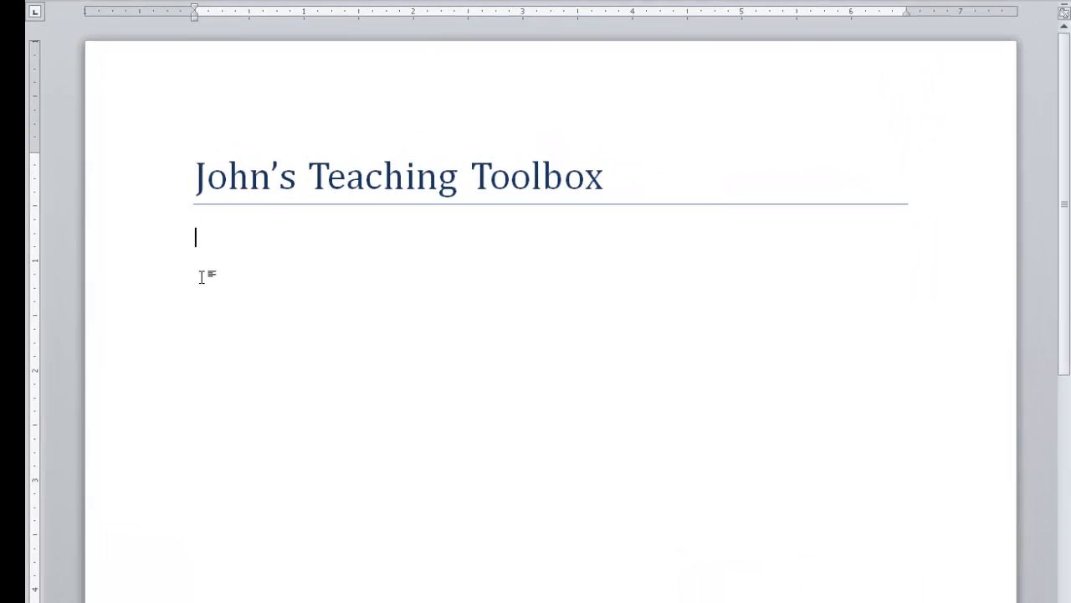
Enter the two main section names, Content and Writing, on separate lines below the document title
text(Content )
text(Writing)
key(Return)
Add the lines "Internal validity" and "External validity" beneath Content
click(263, 237)
key(Return)
text(Internal validity)
key(Return)
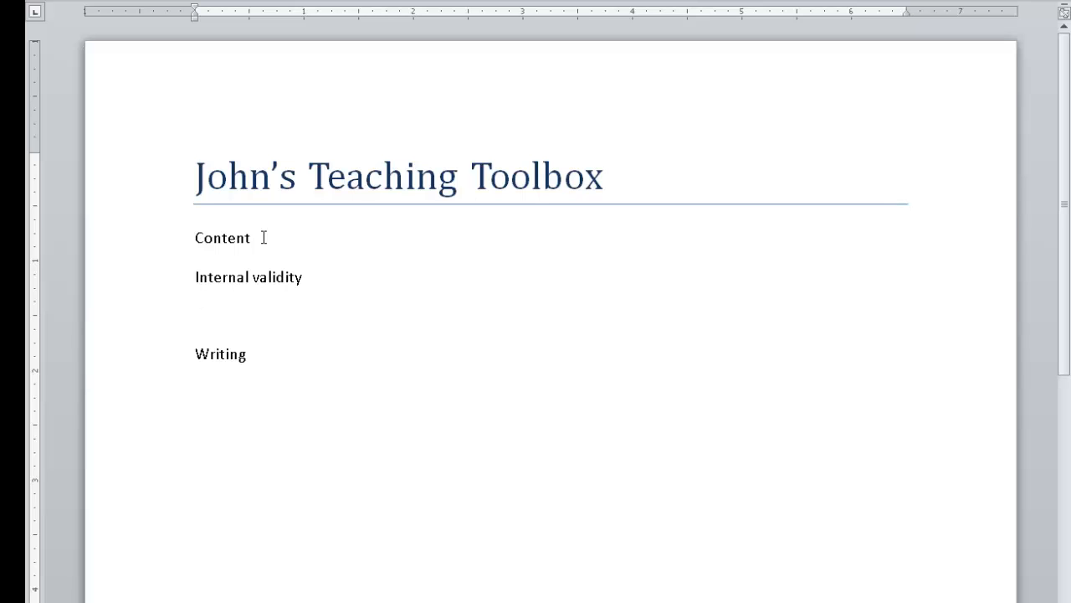
text(External validity)
Add the lines "Organization" and "Style" beneath Writing
click(204, 389)
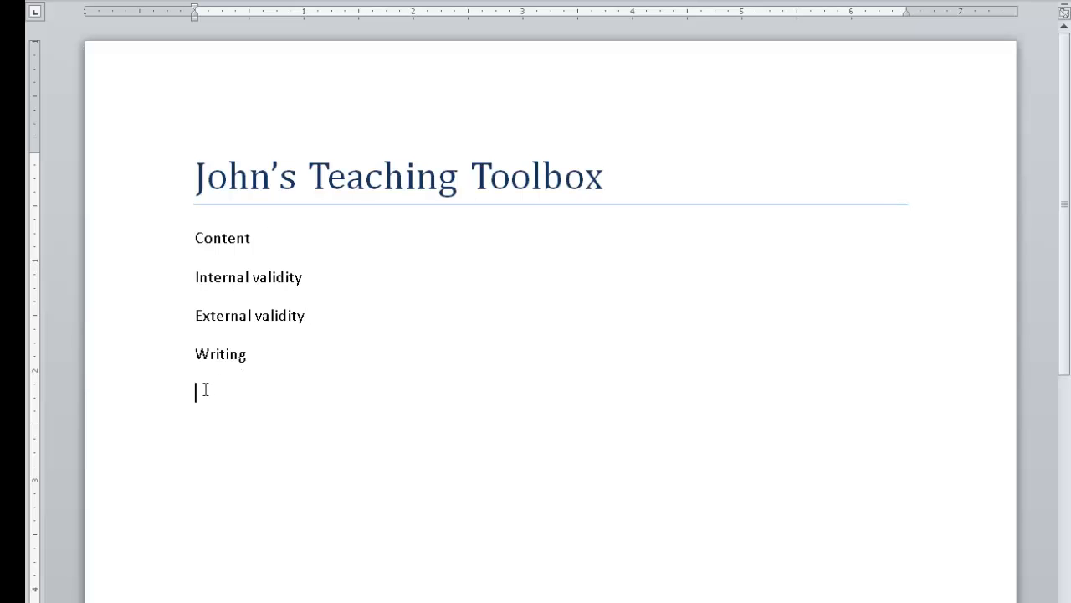
text(Organization)
key(Return)
text(Style)
Add the topics "History Effect" and "Mortality Effect" on separate lines beneath Internal validity
click(328, 280)
key(Return)
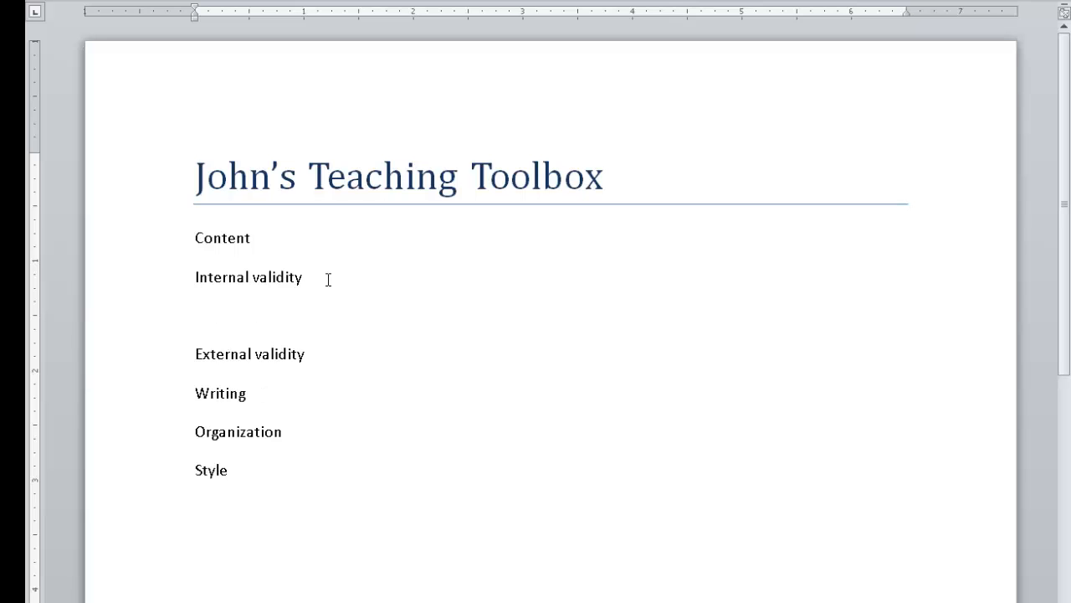
text(History Effect)
key(Return)
text(Mortality Effect)
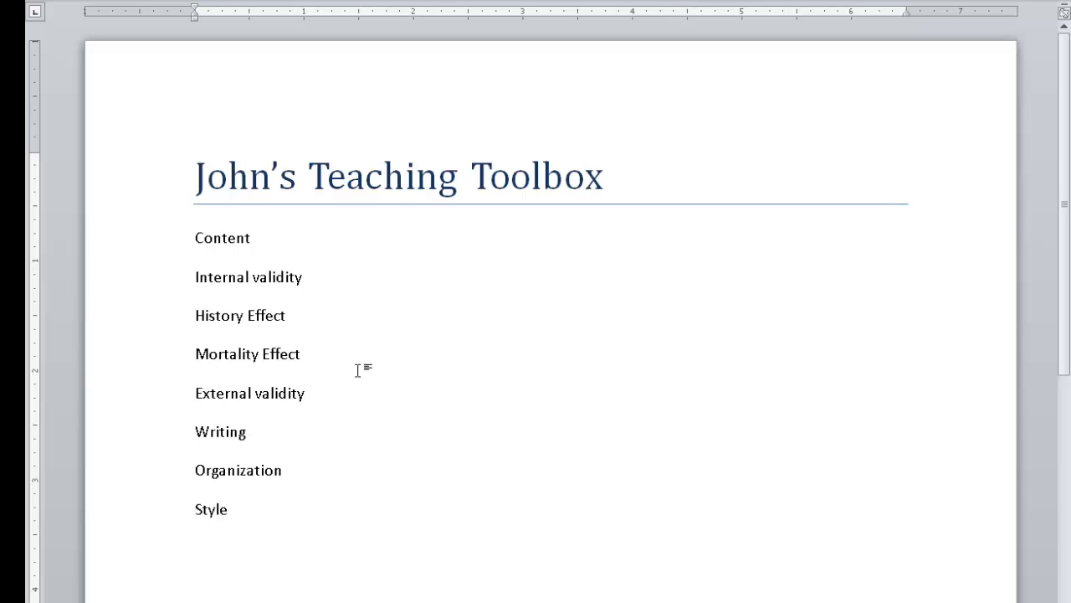
Add the topics "Random Sampling" and "Generalizability" on separate lines beneath External validity
click(315, 397)
key(Return)
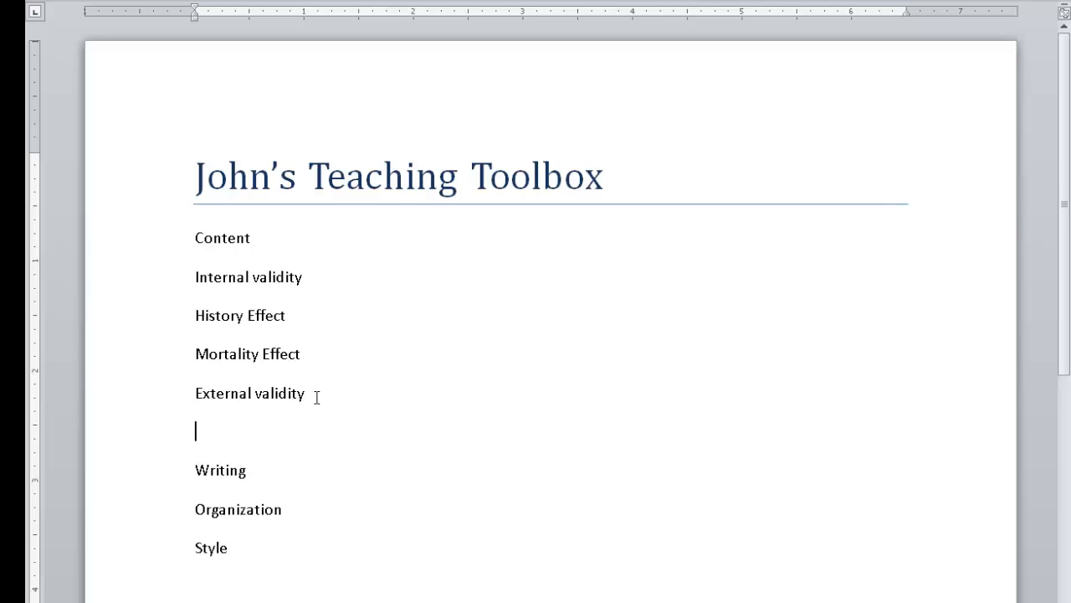
text(Random Sampling)
key(Return)
text(generalizability)
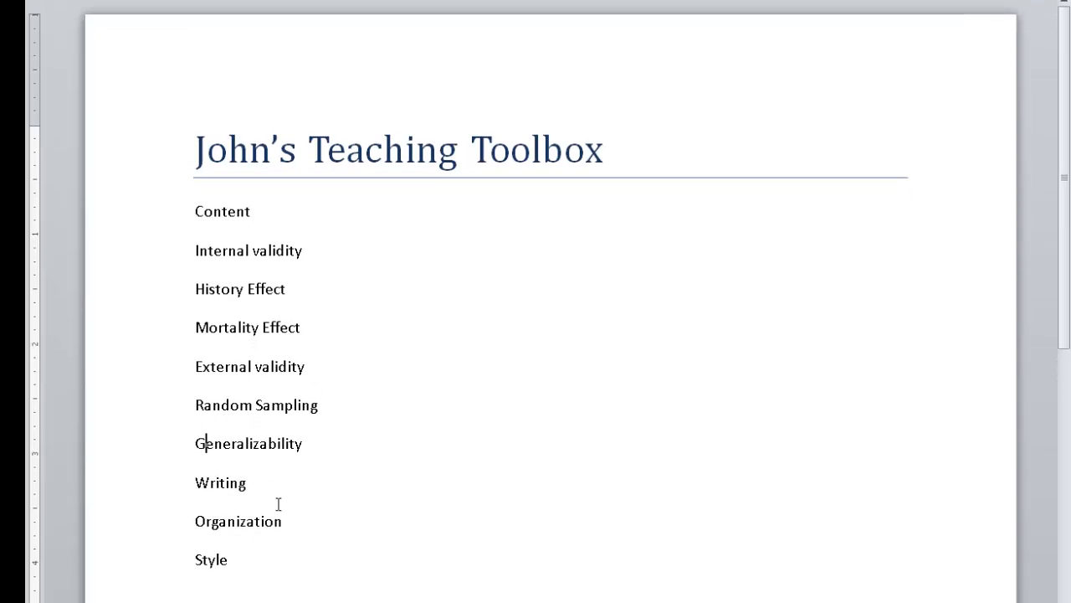
Add the topics "Planning" and "Structure" on separate lines beneath Organization
click(300, 546)
key(Return)
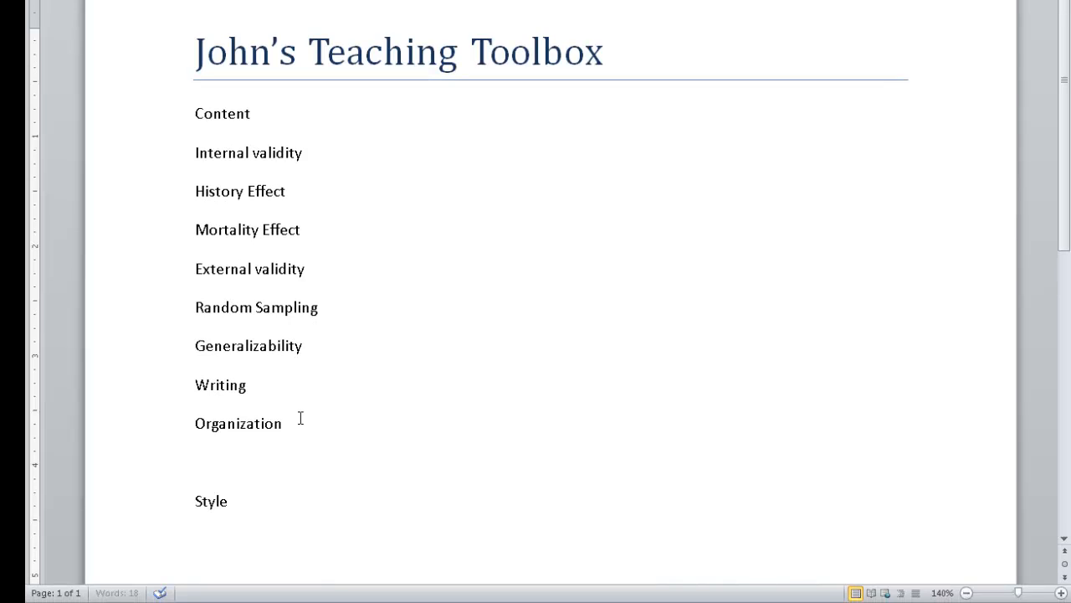
text(Planning)
key(Return)
text(Structure)
Add the topics "Grammar" and "APA" on separate lines beneath Style
scroll(213, 490, down, 1)
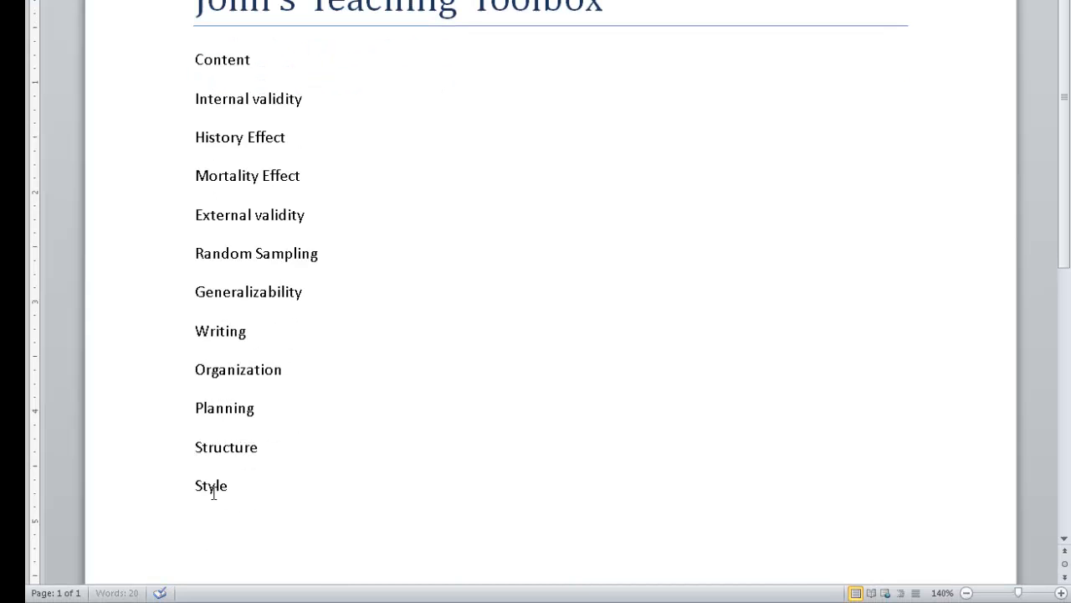
click(238, 492)
key(Return)
text(Grammar)
key(Return)
text(APA)
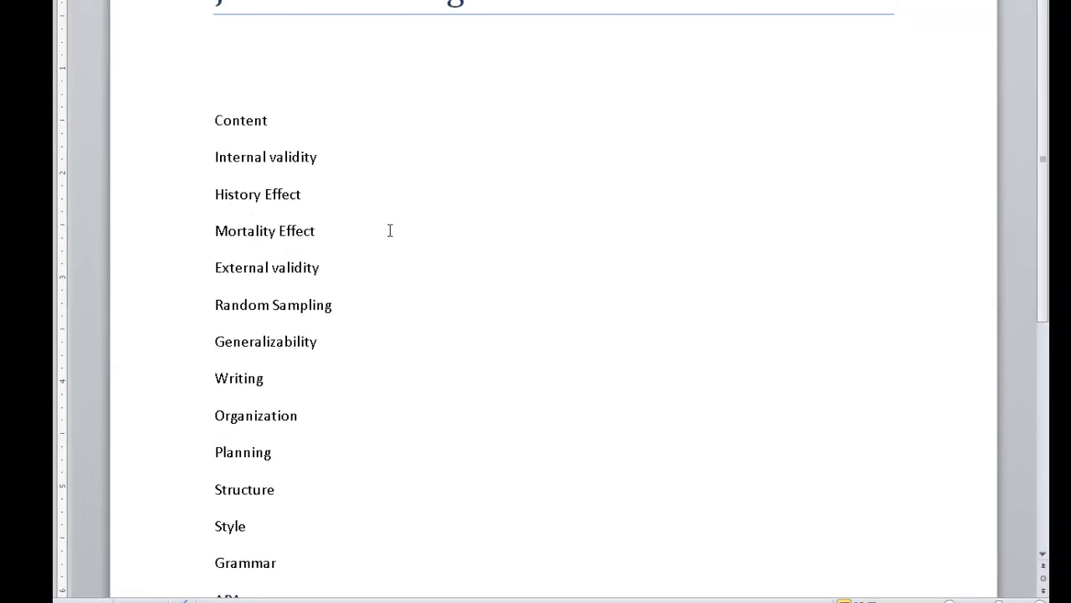
Apply the Heading 1 style to the Content and Writing lines together
key(ctrl+Home)
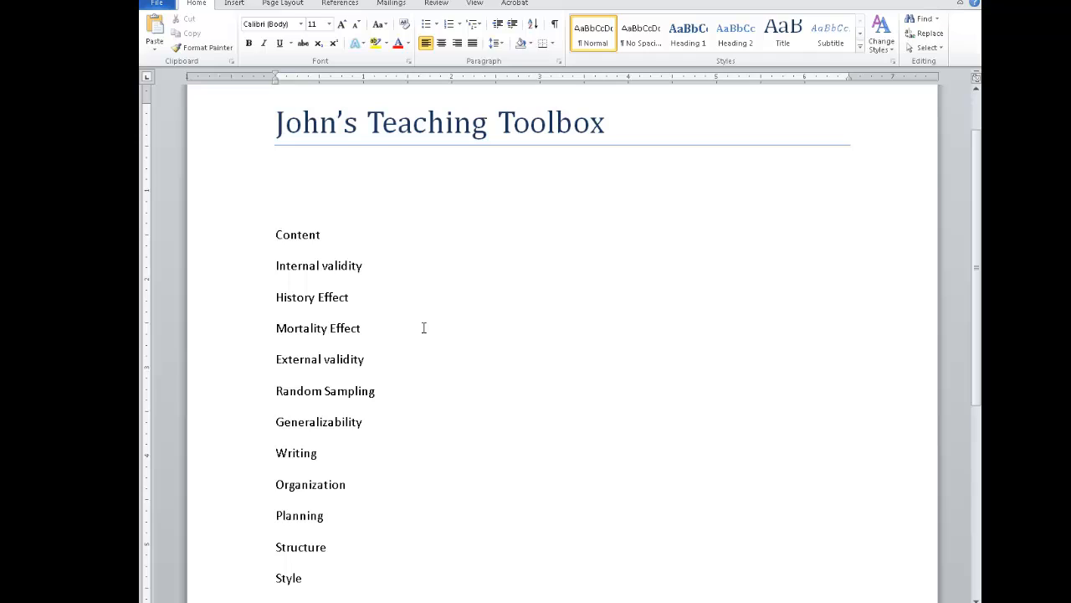
click(247, 244)
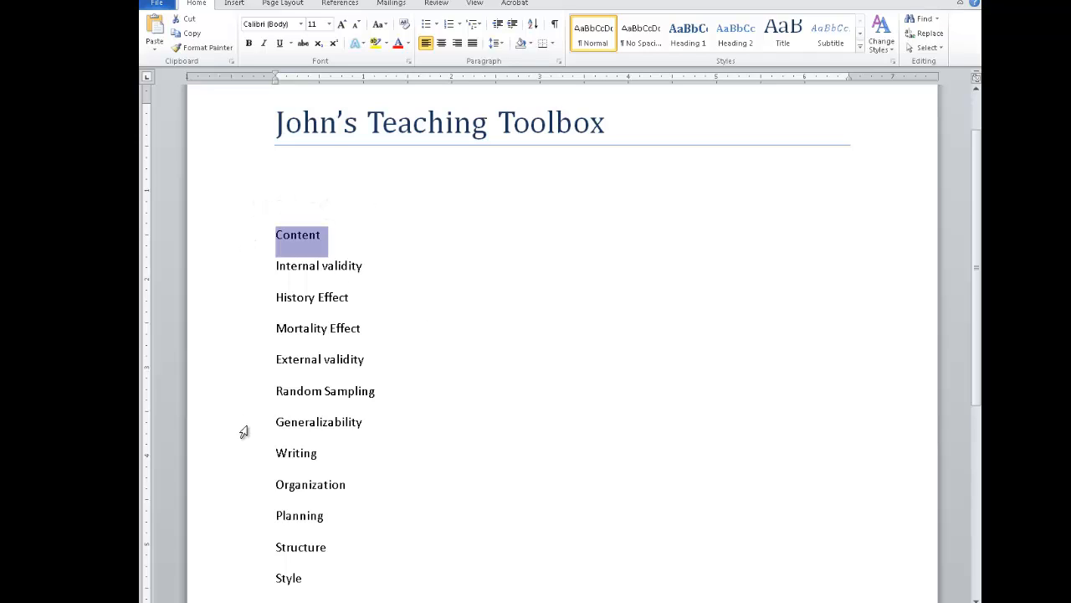
ctrl+click(248, 455)
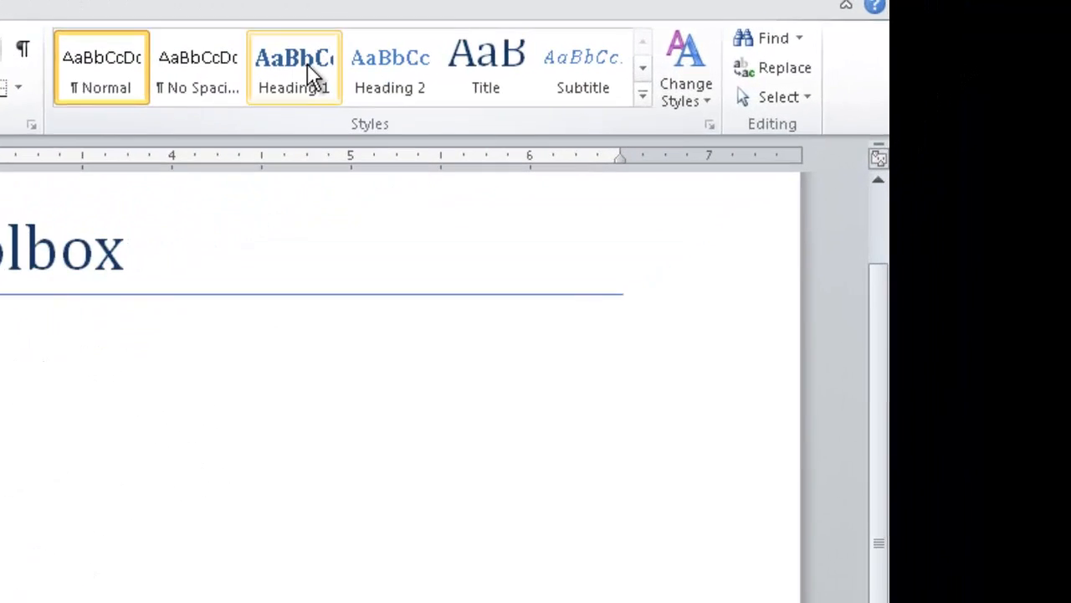
click(307, 67)
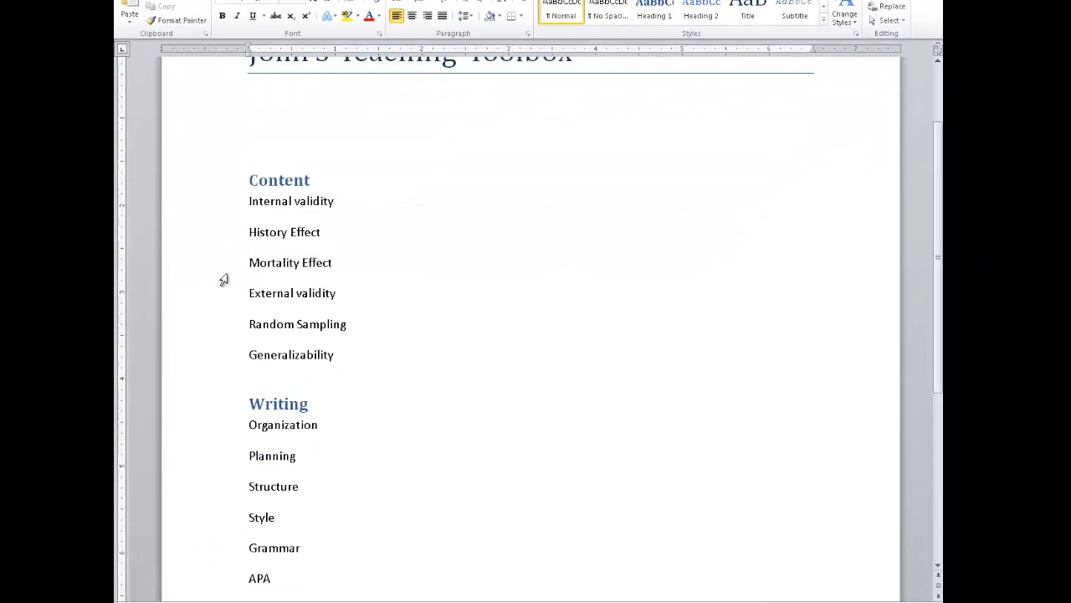
Apply the Heading 2 style to Internal validity, External validity, Organization and Style
scroll(224, 279, down, 1)
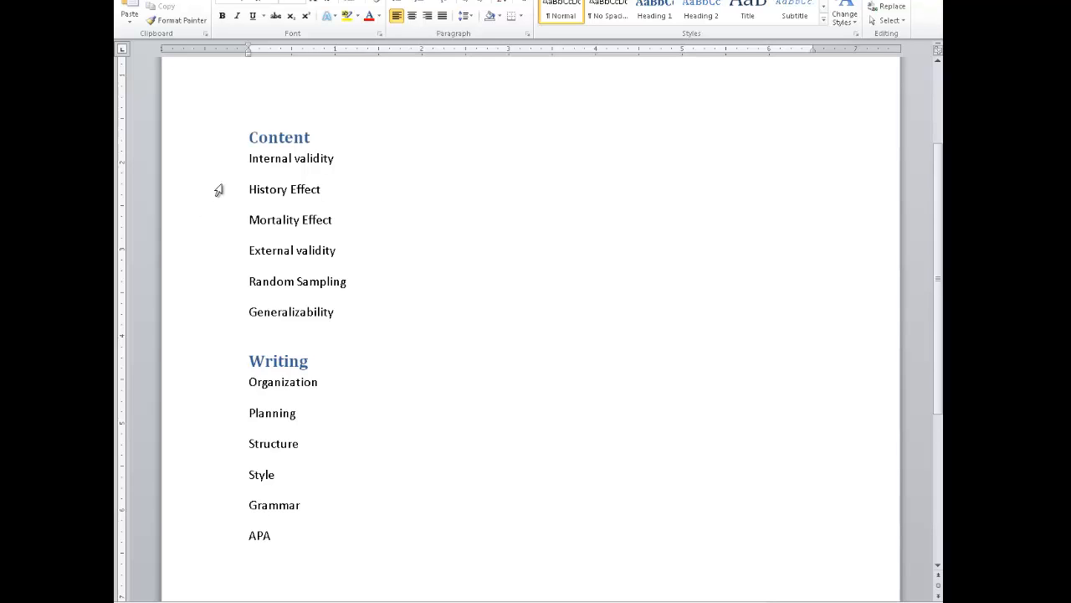
click(228, 163)
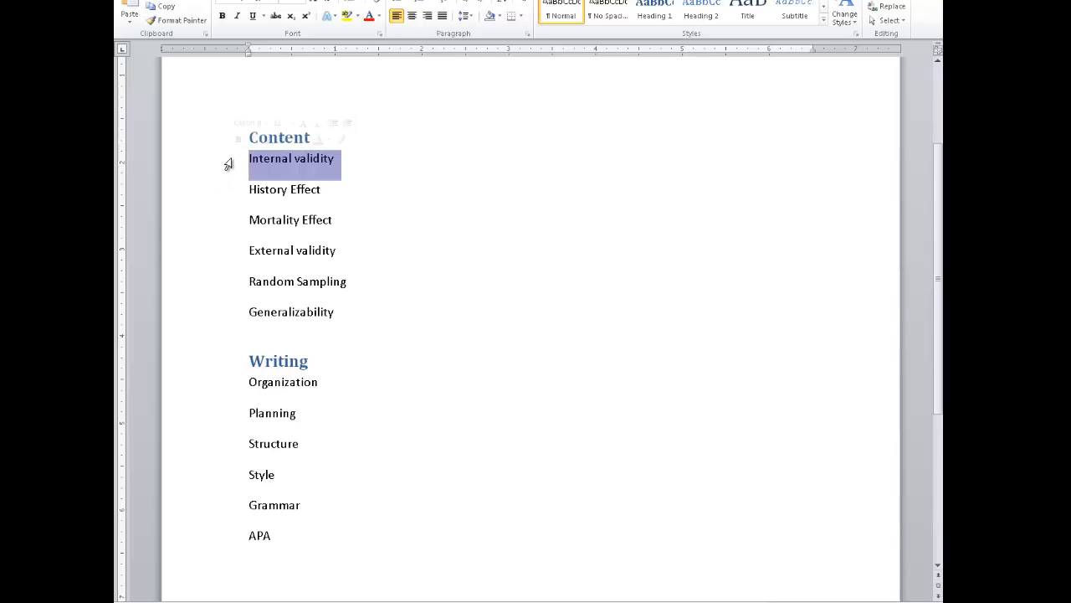
ctrl+click(221, 255)
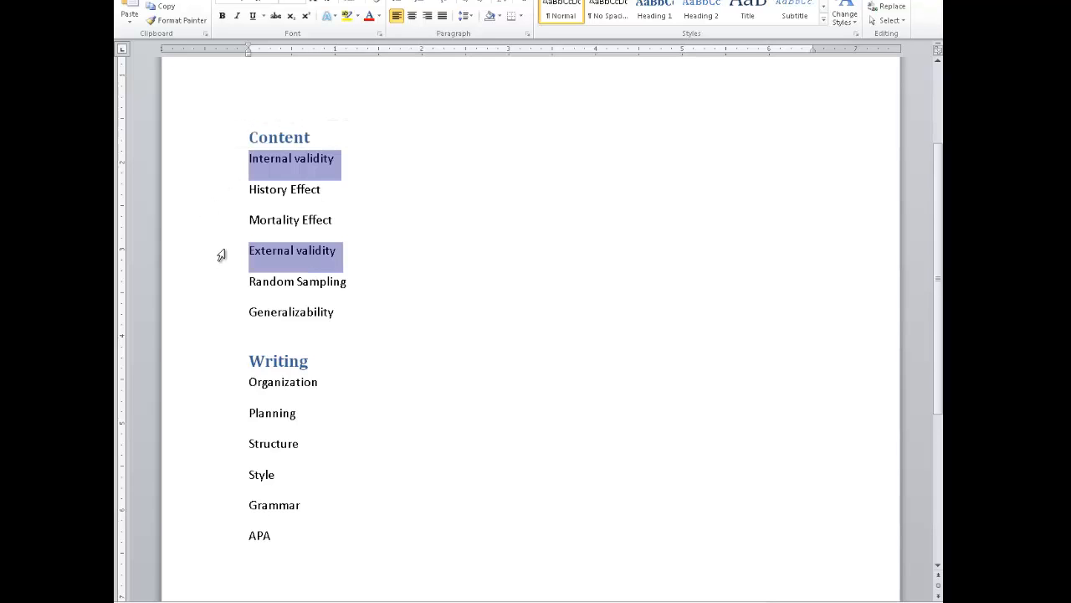
ctrl+click(232, 388)
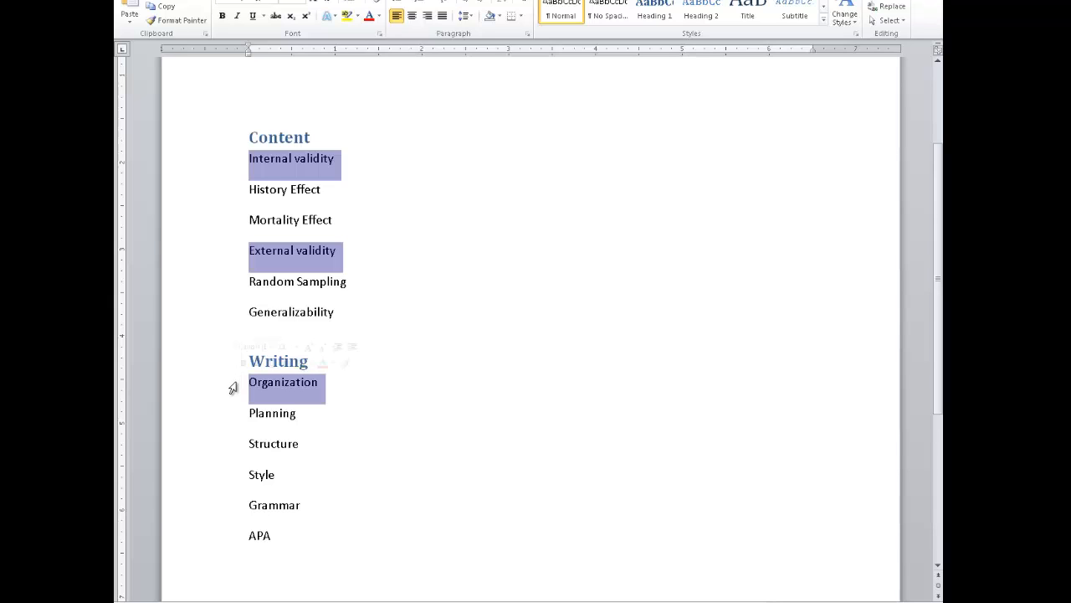
ctrl+click(224, 474)
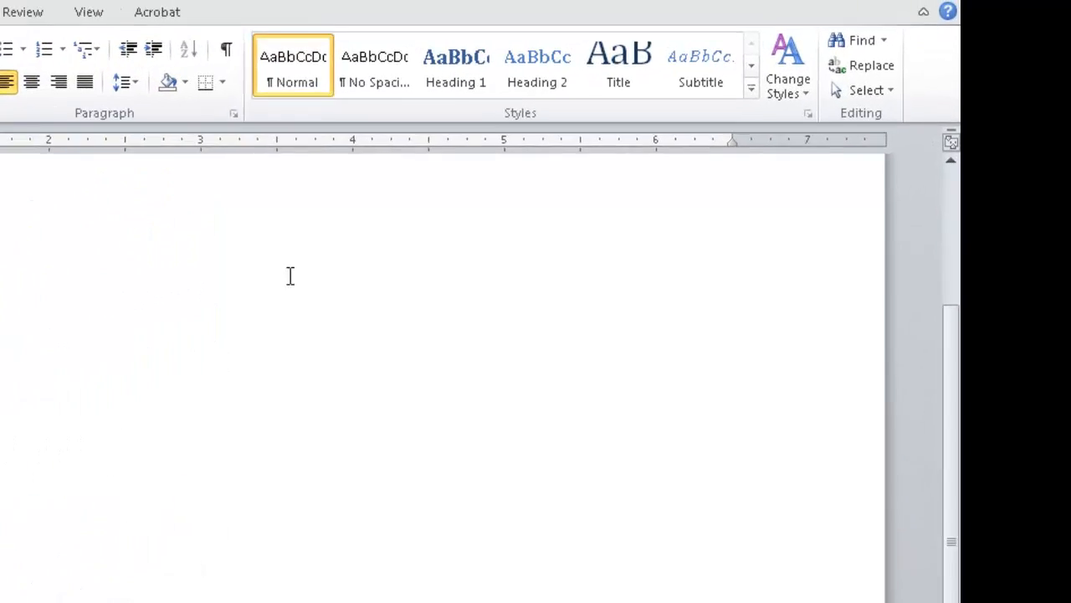
click(542, 77)
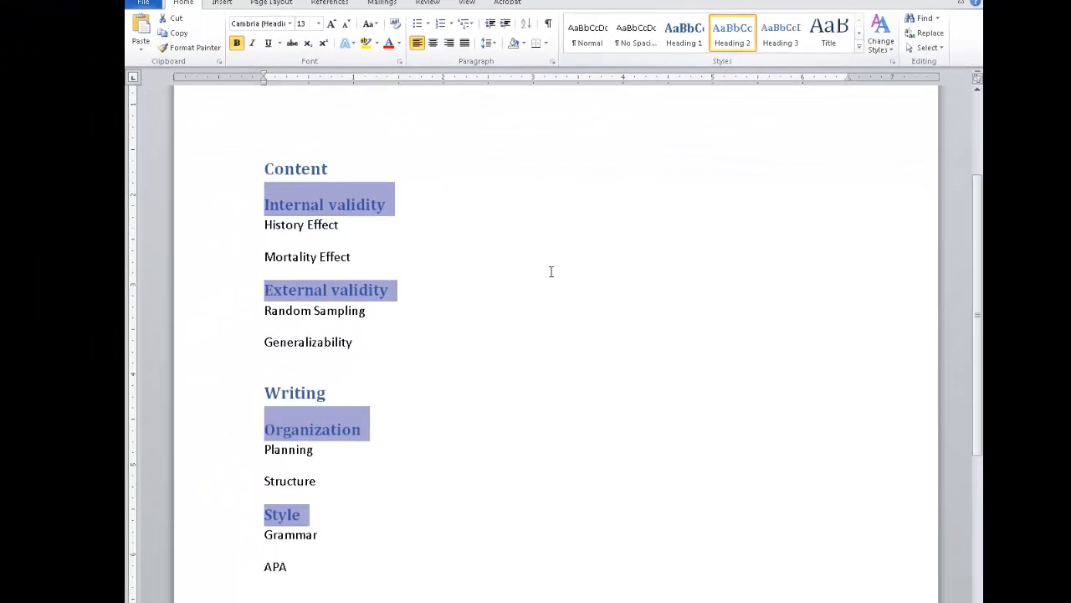
Apply the Heading 3 style to the History Effect, Mortality Effect, Random Sampling, Generalizability, Planning, Structure, Grammar and APA lines
click(438, 249)
click(231, 239)
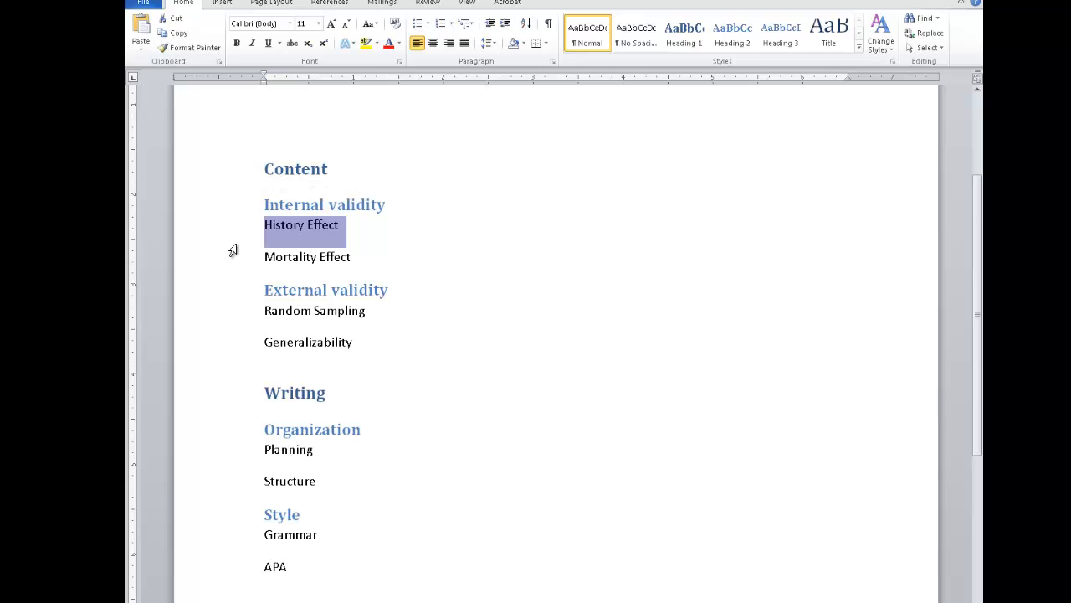
ctrl+click(237, 260)
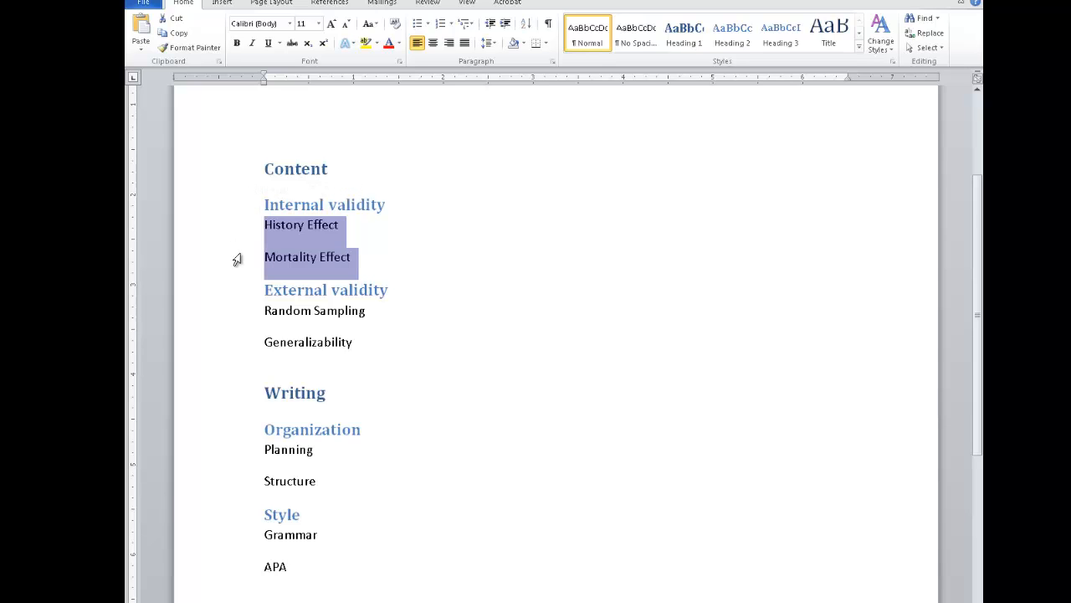
ctrl+click(229, 318)
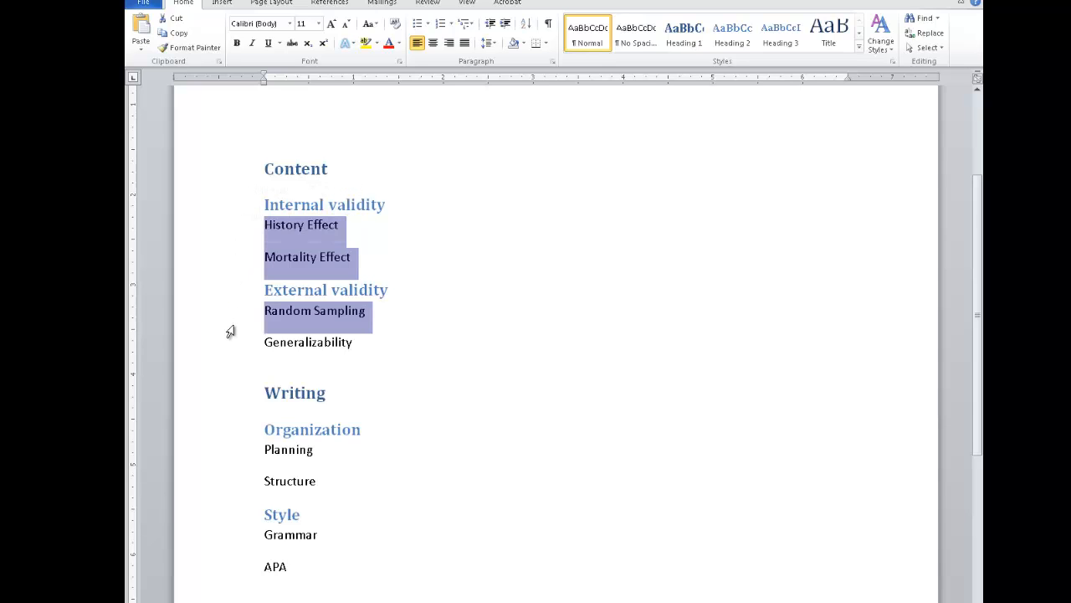
ctrl+click(232, 350)
ctrl+click(227, 452)
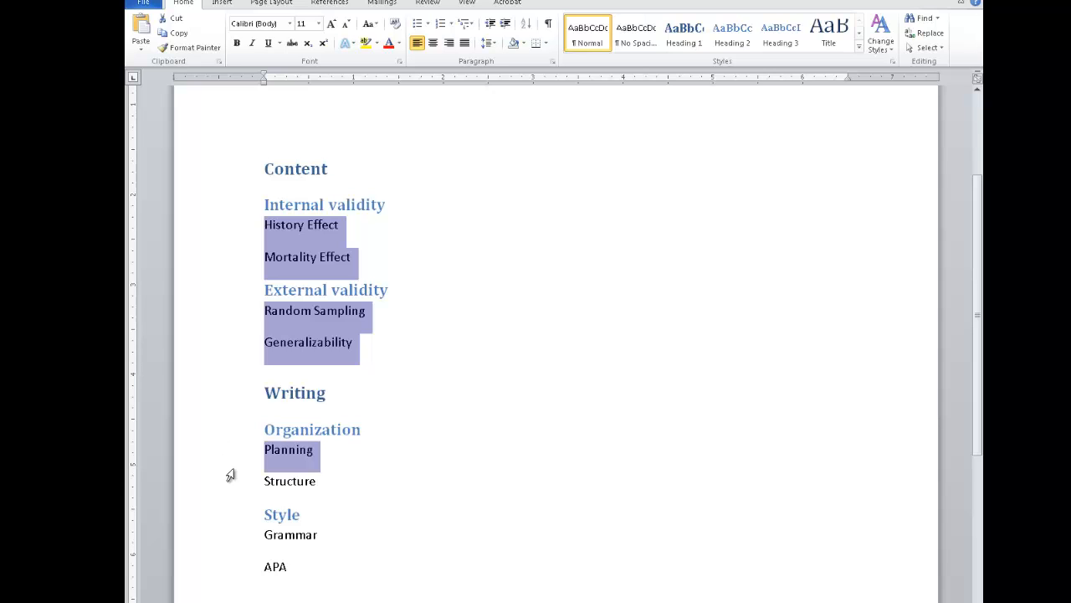
ctrl+click(230, 484)
ctrl+click(229, 543)
ctrl+click(232, 576)
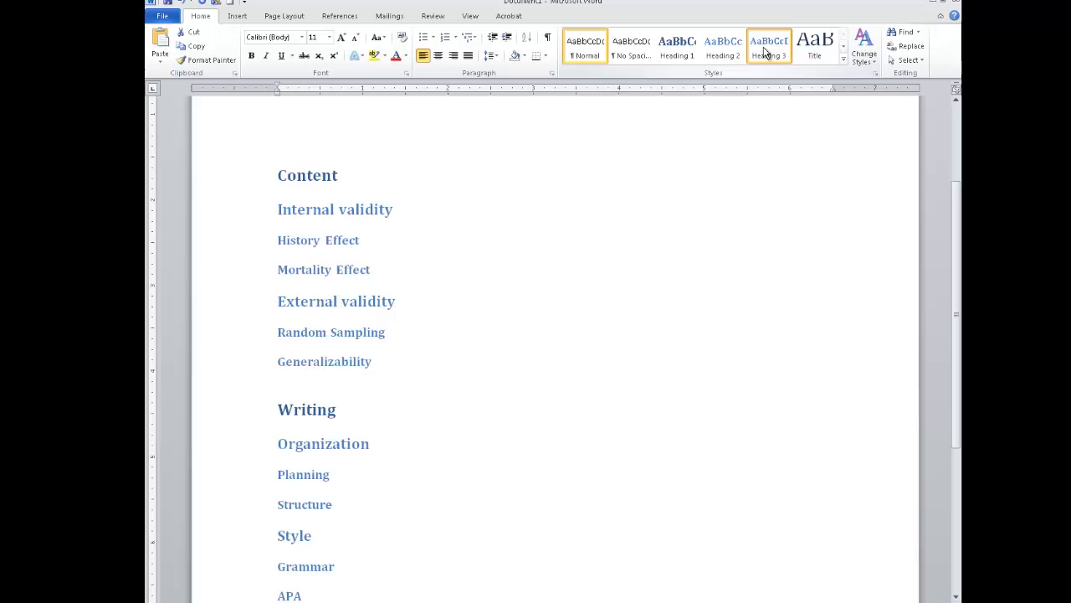
click(764, 52)
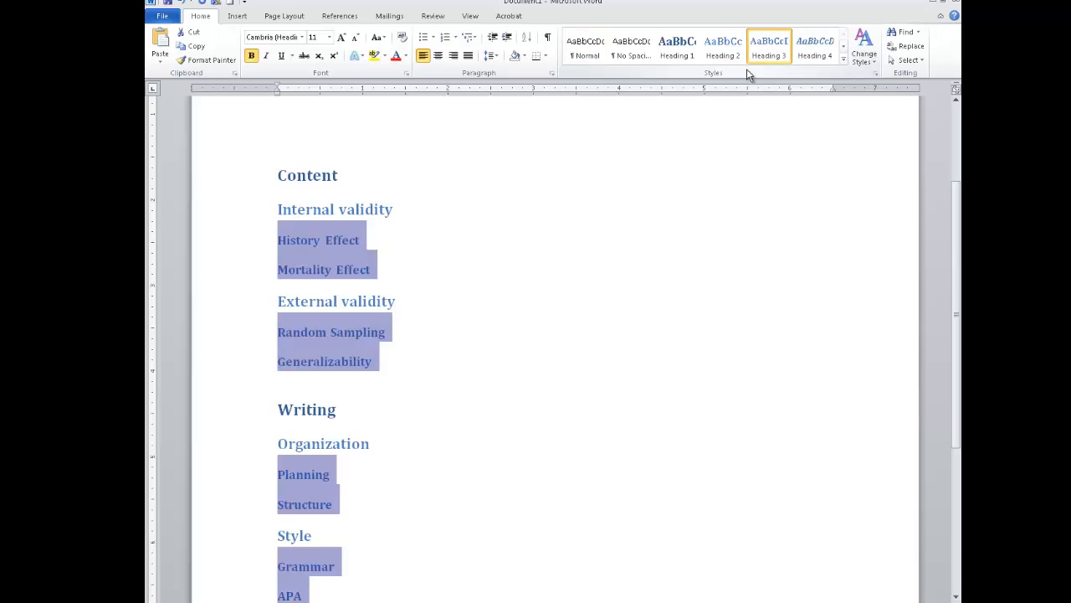
Insert an Automatic Table 1 table of contents on the blank line between the document title and the Content heading
scroll(413, 251, up, 2)
click(283, 182)
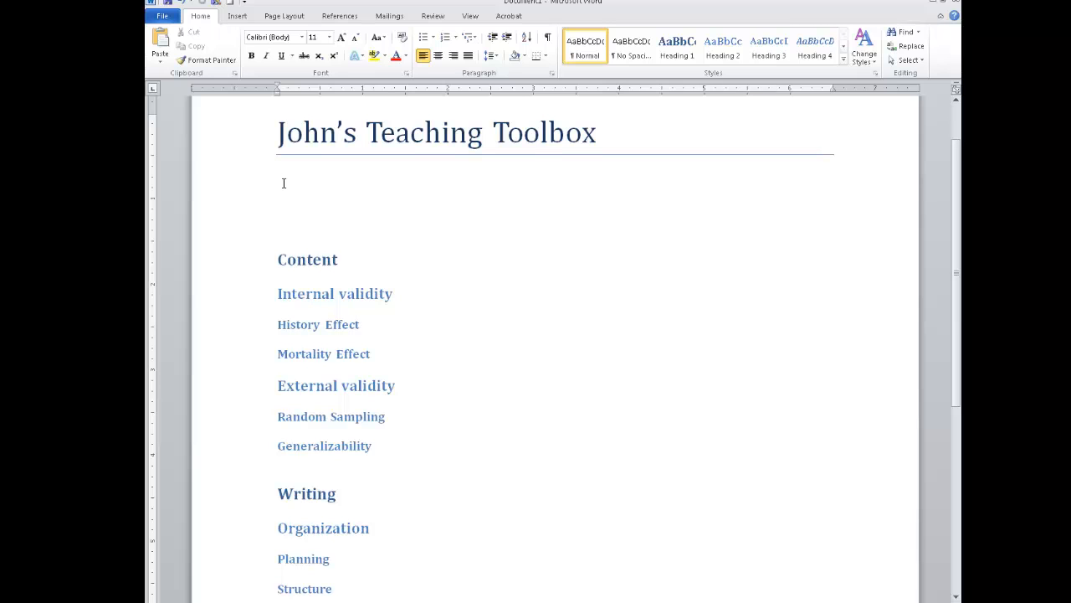
click(339, 16)
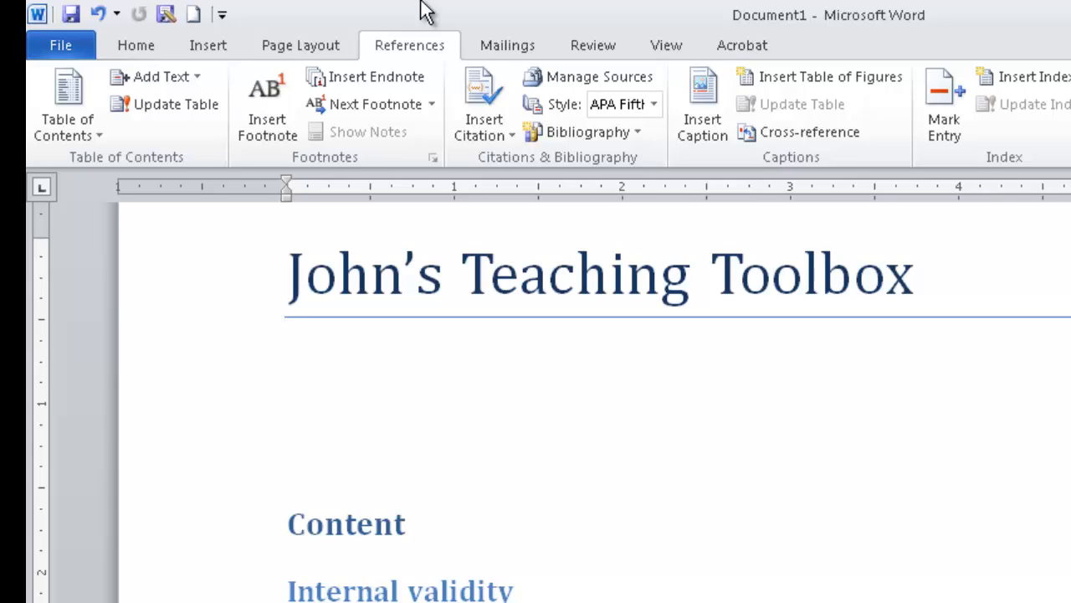
click(70, 129)
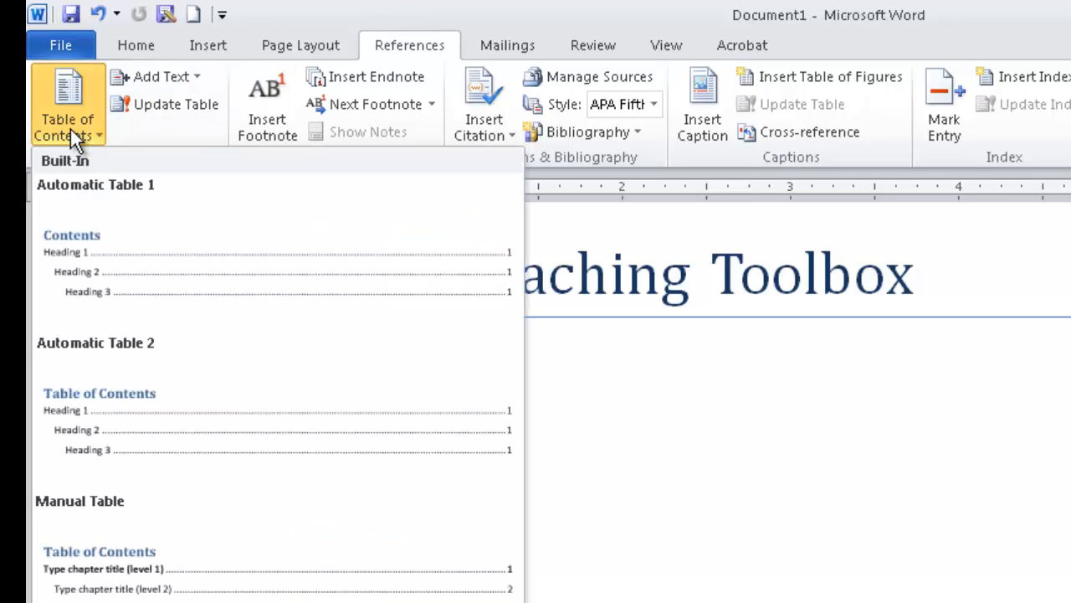
click(118, 294)
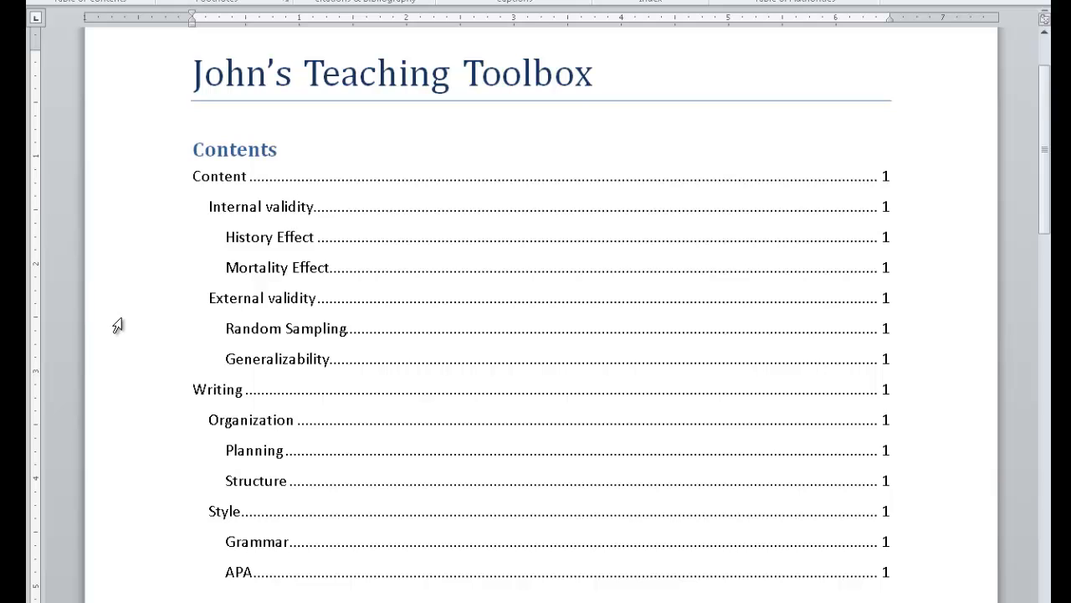
Paste the copied explanatory text, including its allpsych.com link, beneath the History Effect heading in the body
scroll(117, 325, down, 18)
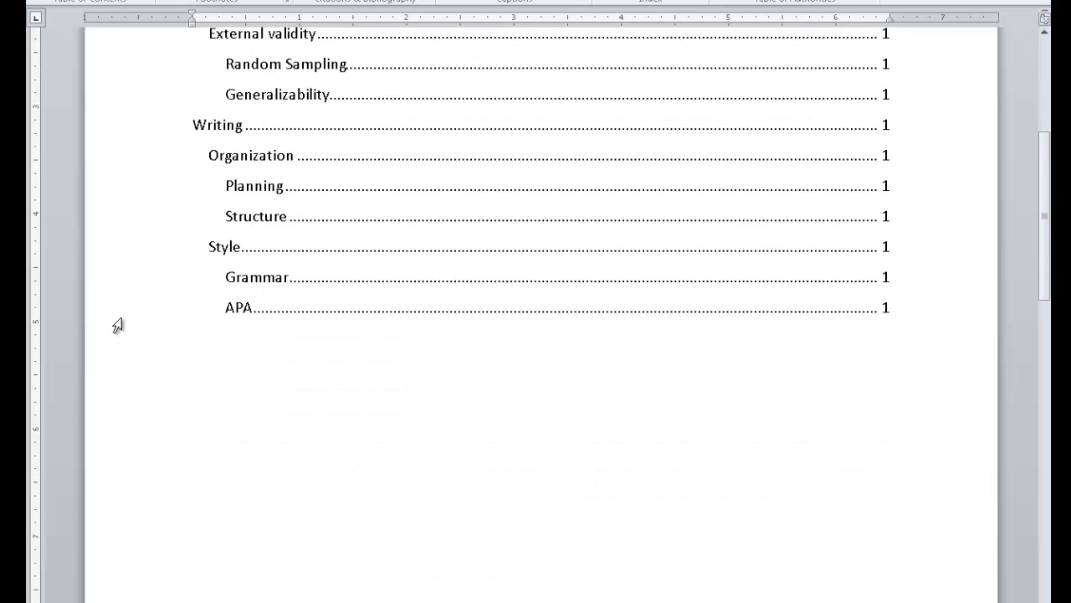
scroll(117, 326, down, 5)
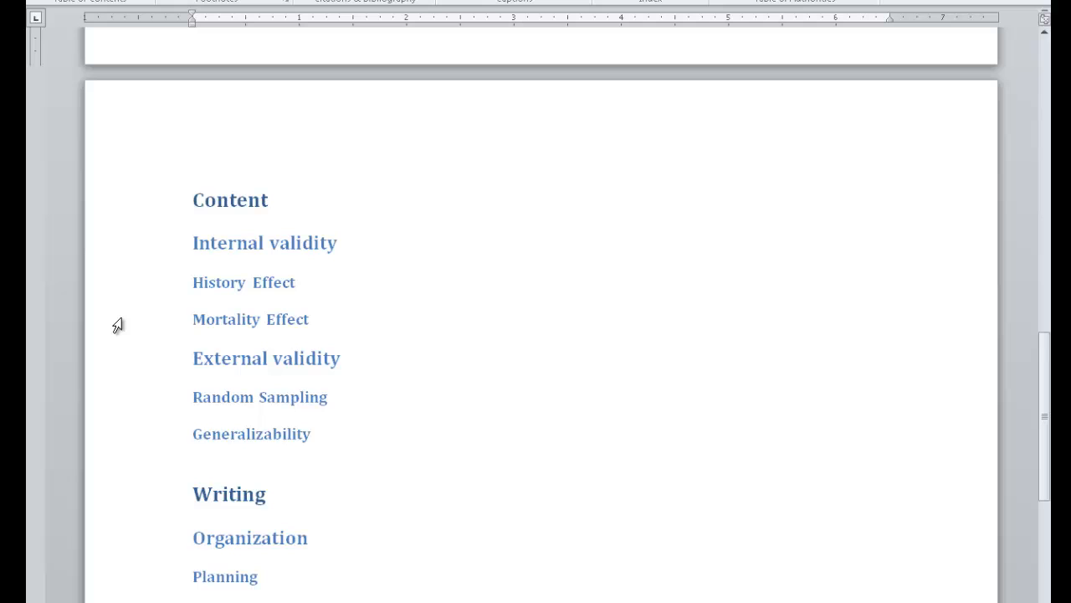
scroll(118, 326, up, 20)
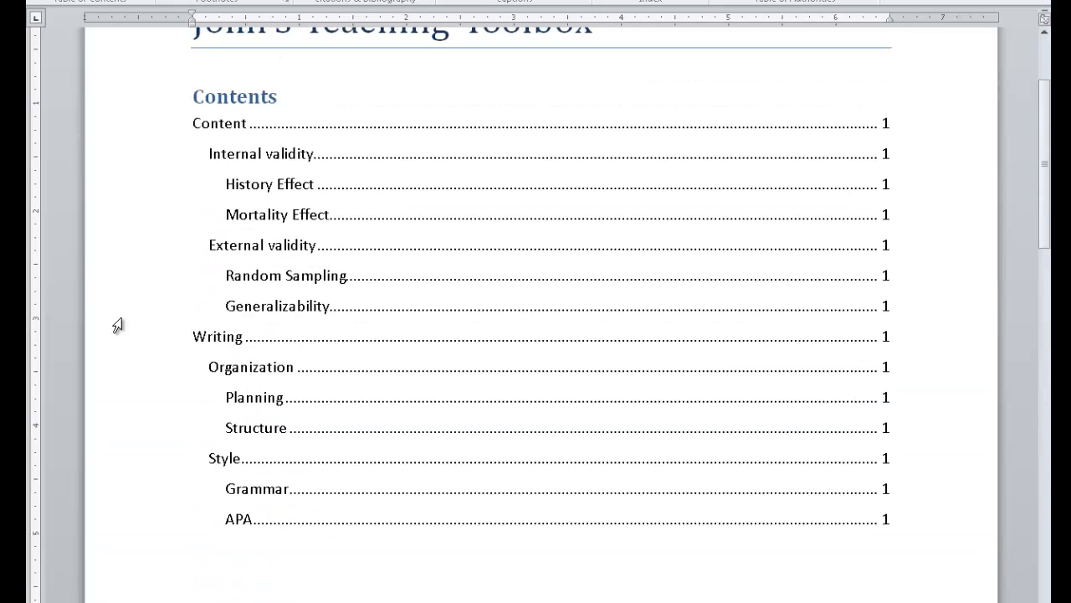
scroll(117, 326, up, 2)
scroll(118, 325, down, 15)
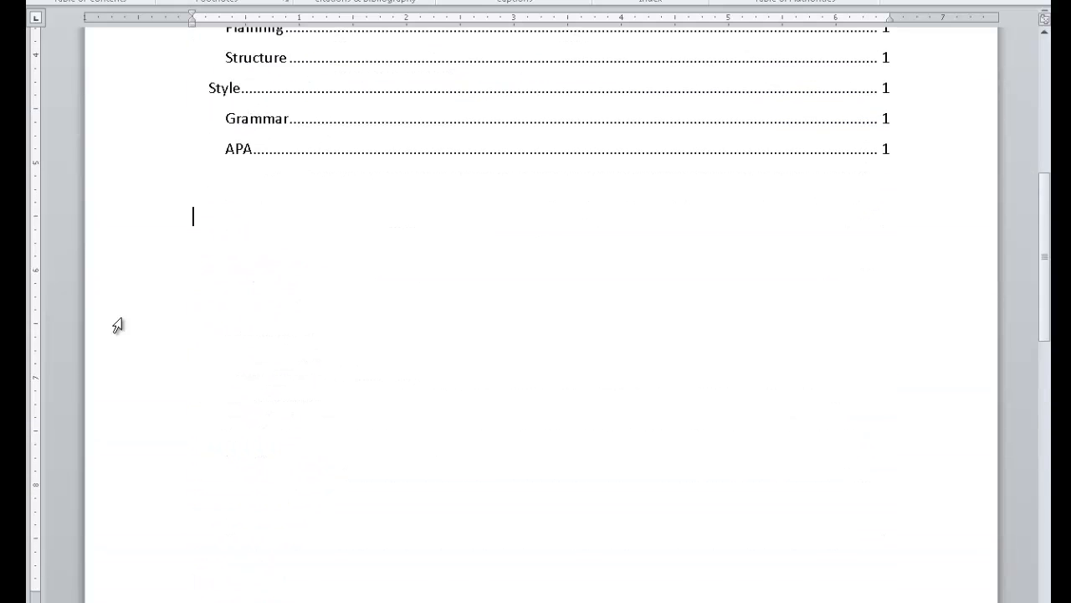
scroll(117, 325, down, 8)
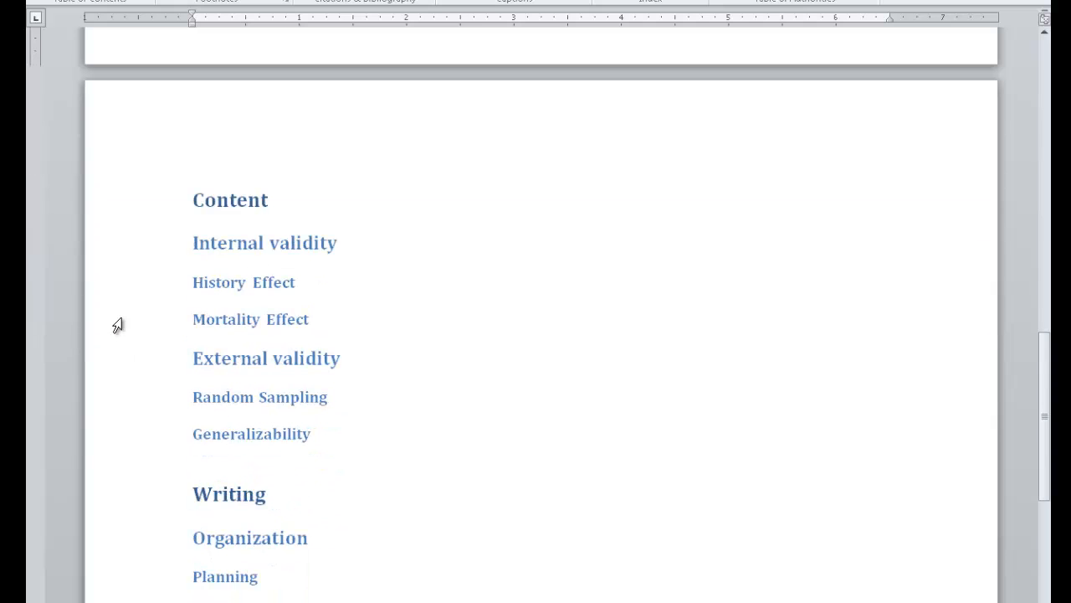
click(318, 282)
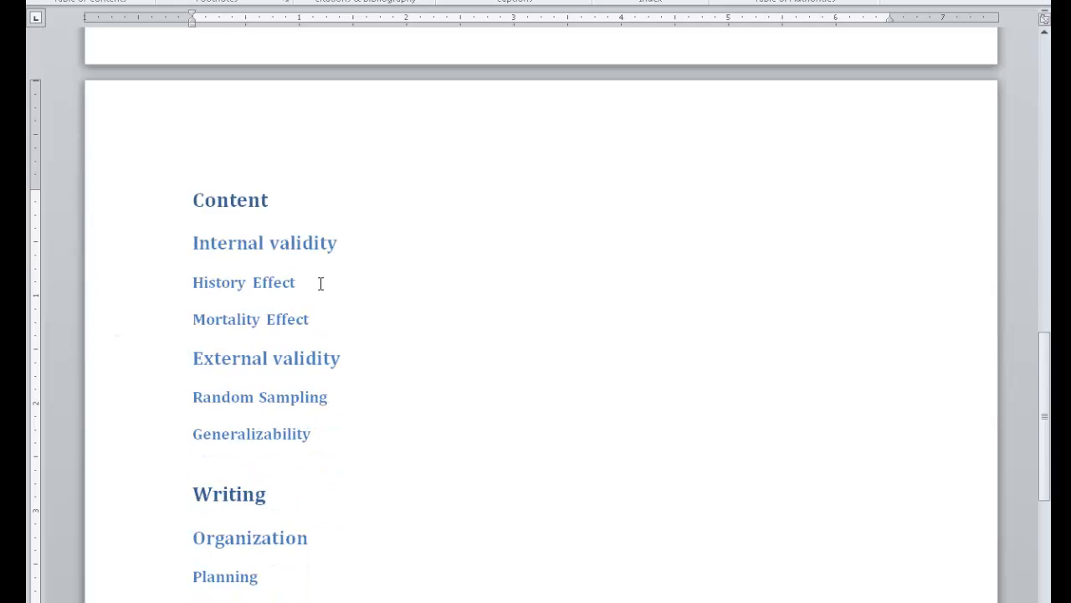
key(ctrl+Return)
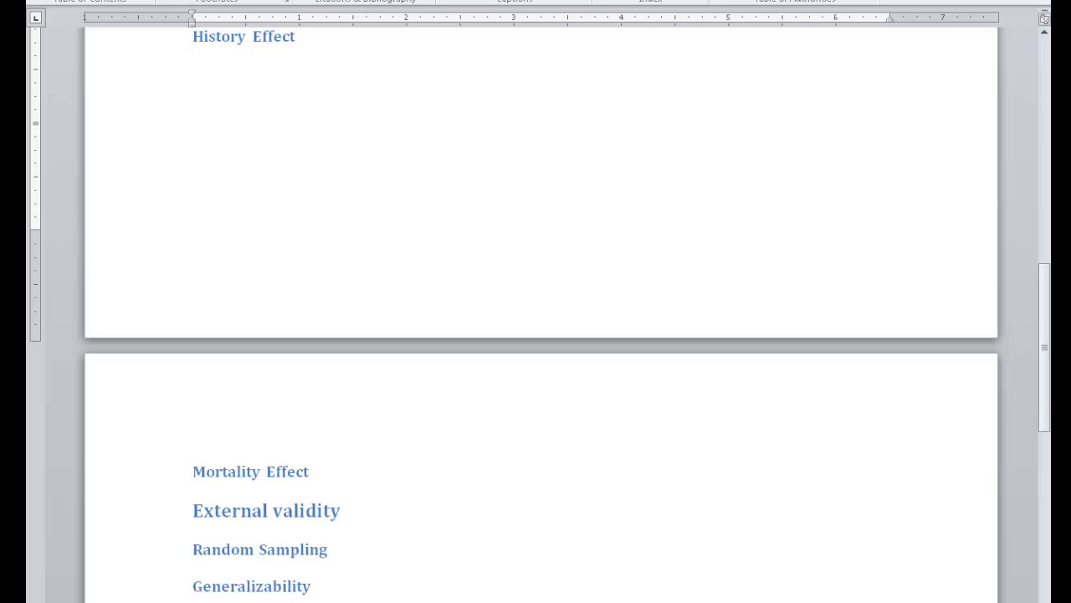
key(ctrl+v)
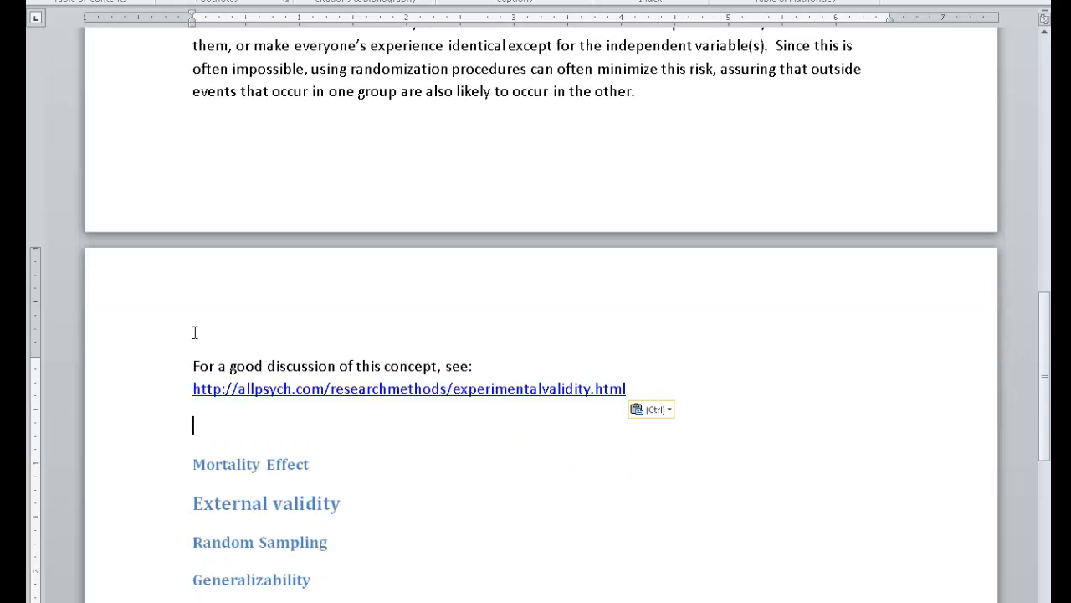
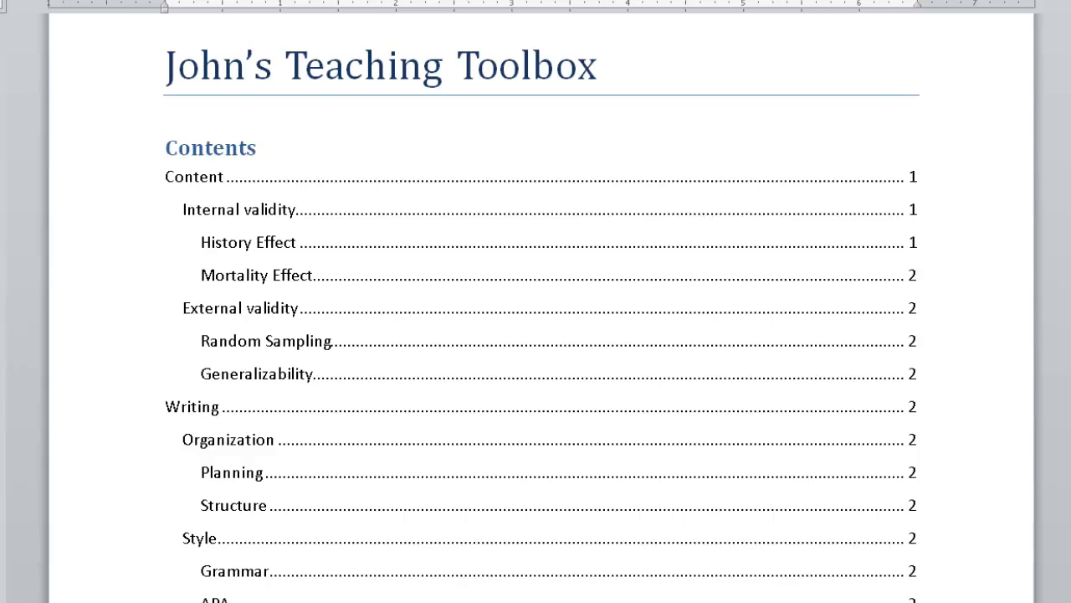
Select the Anthropomorphism passage beneath the Grammar heading, including its link, and start saving it to the Quick Part Gallery
scroll(535, 301, down, 10)
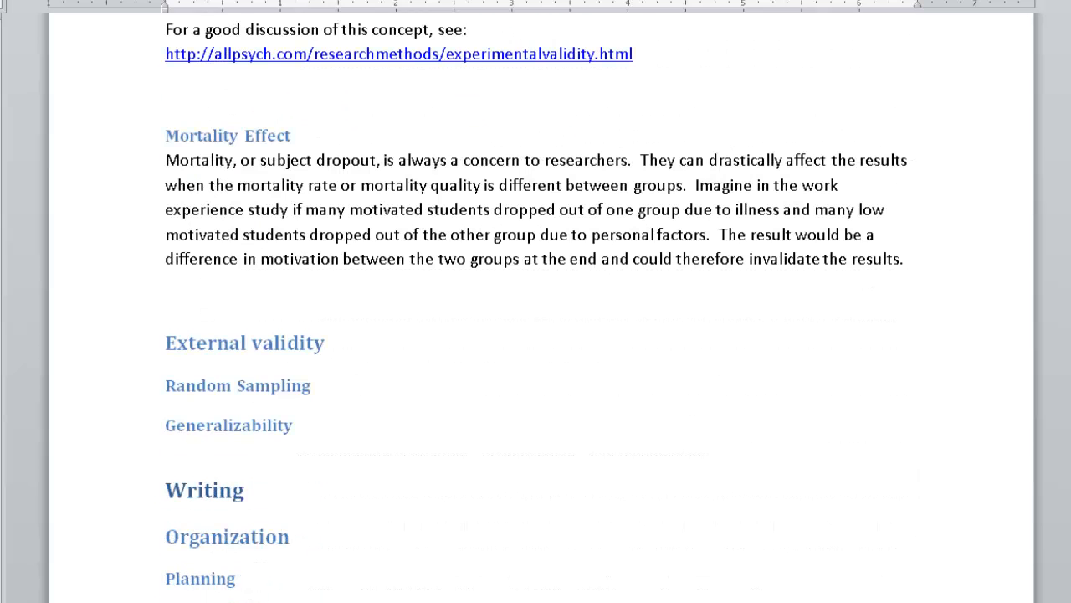
scroll(536, 302, down, 8)
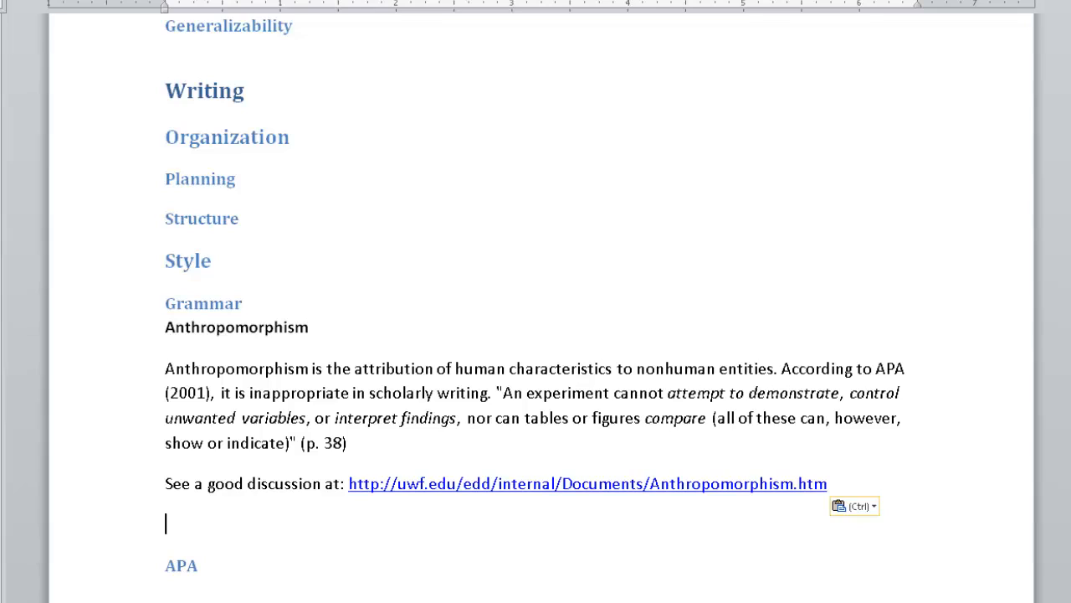
click(99, 344)
drag(99, 344, 99, 494)
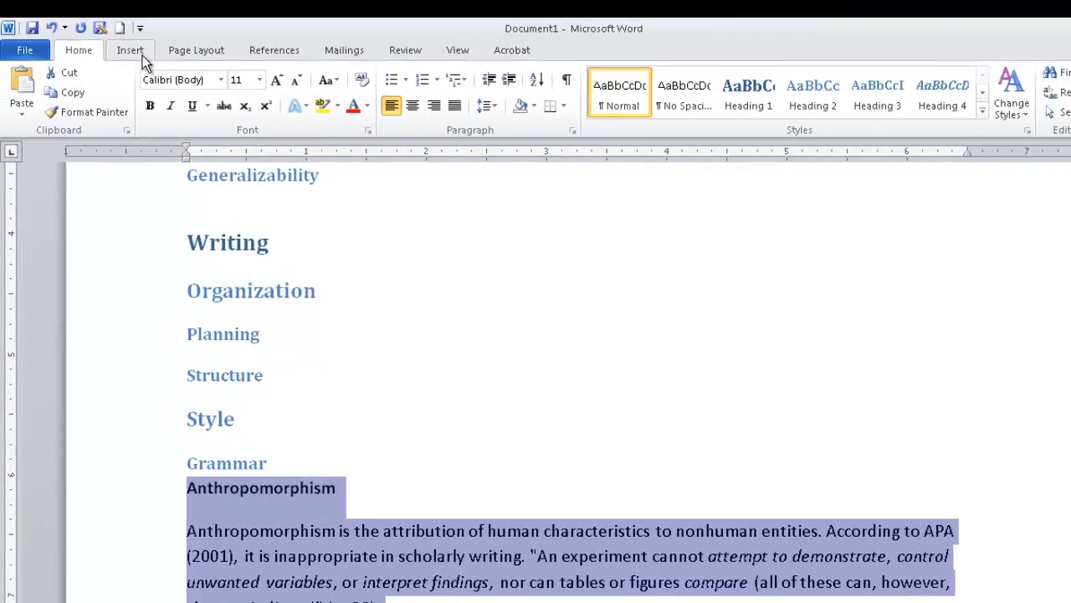
click(132, 51)
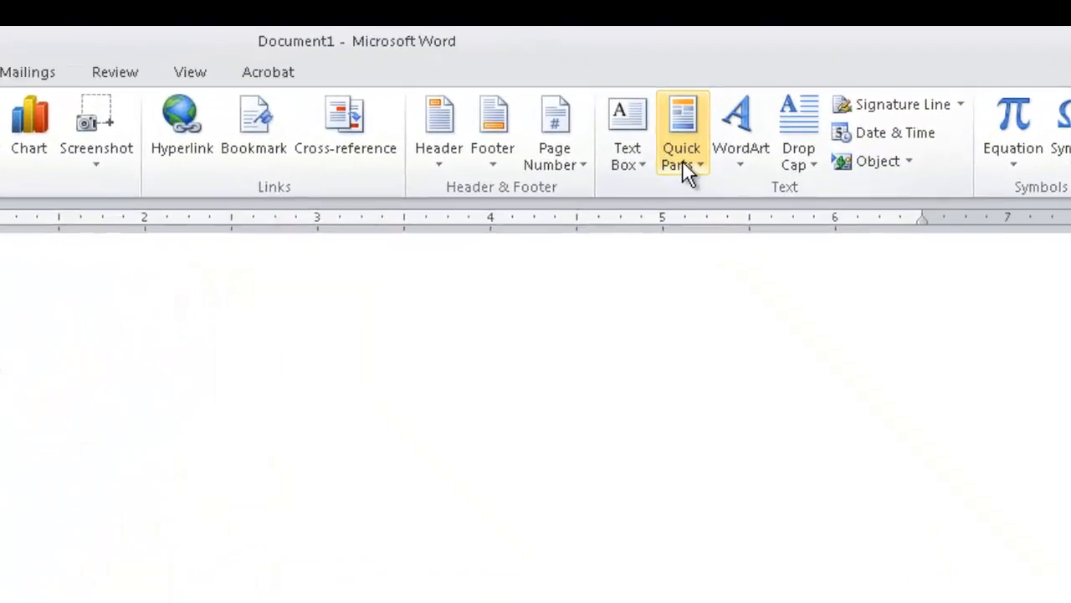
click(648, 176)
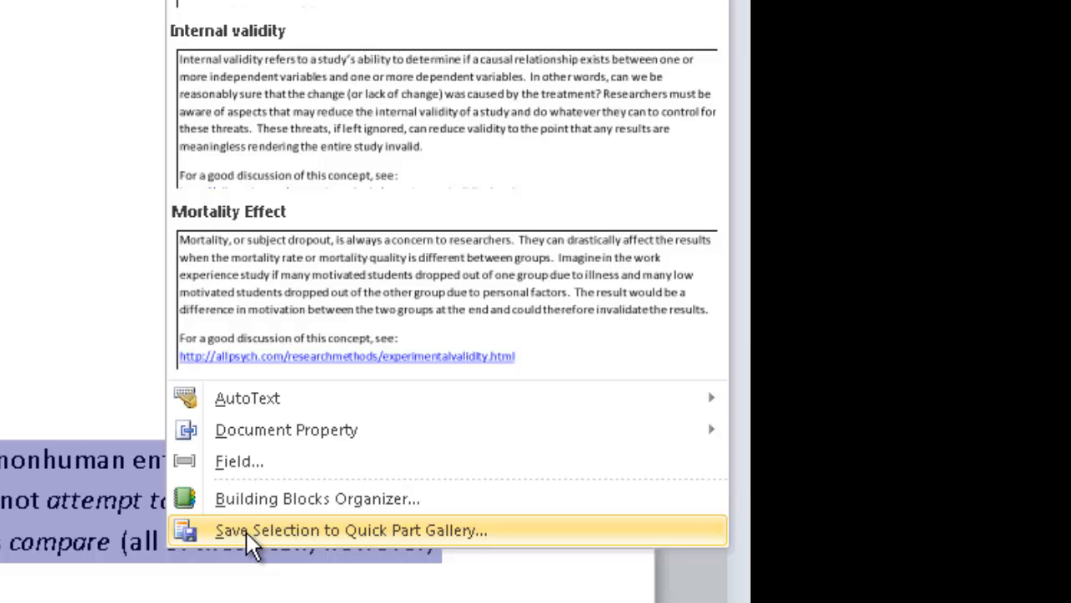
click(246, 531)
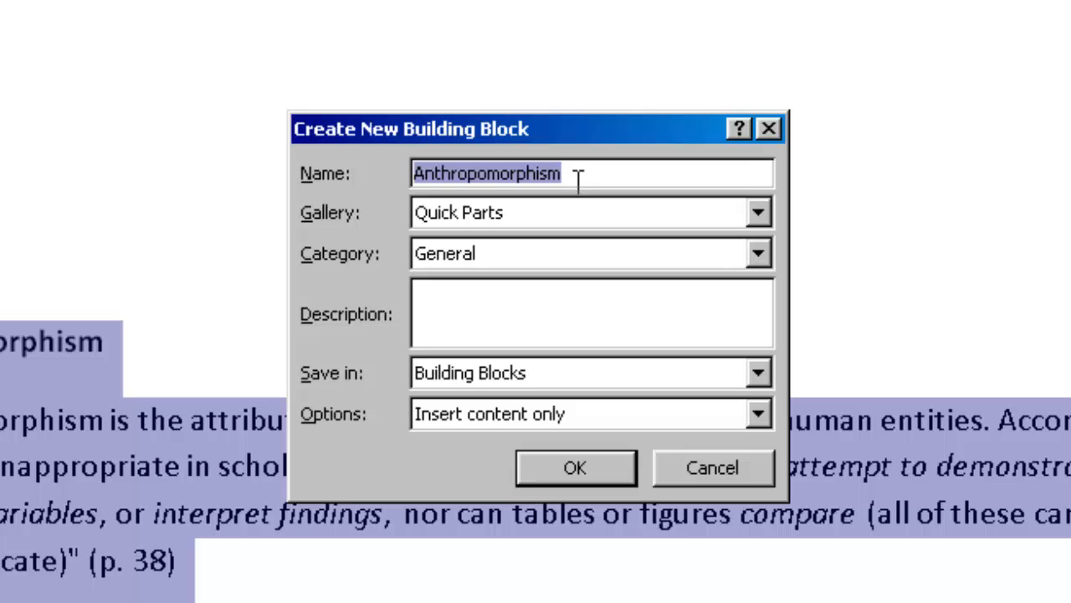
Save the building block under the name Anthropomorphism in a new category named Writing
click(577, 180)
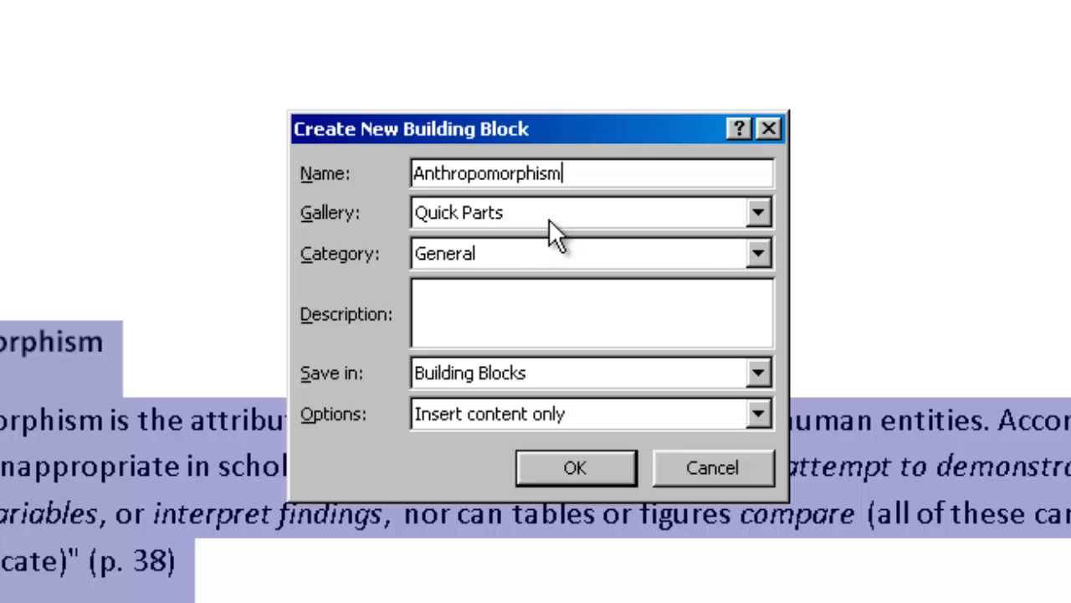
click(758, 254)
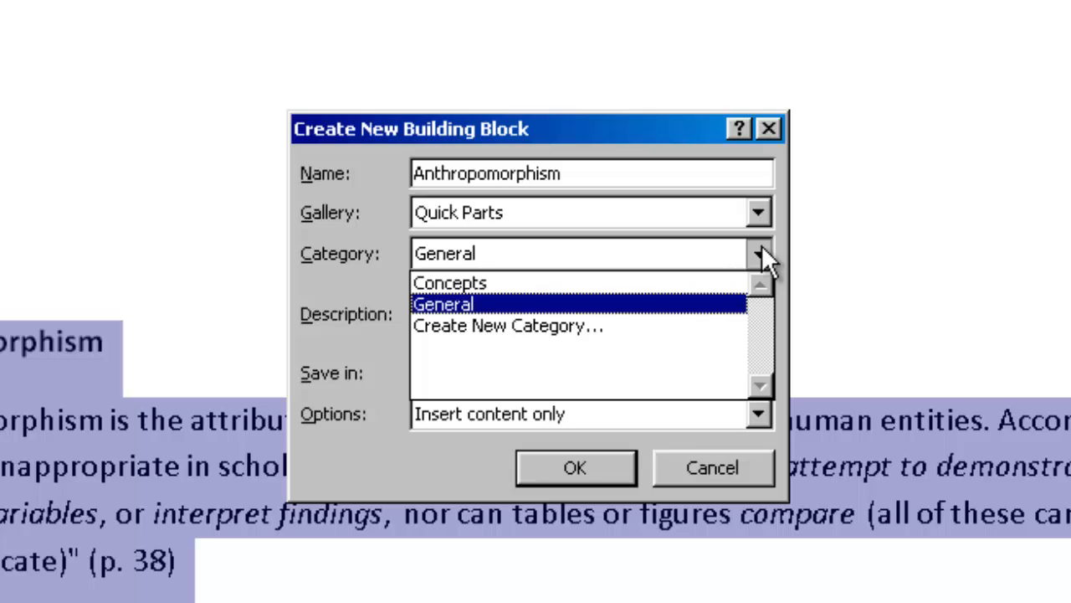
click(659, 329)
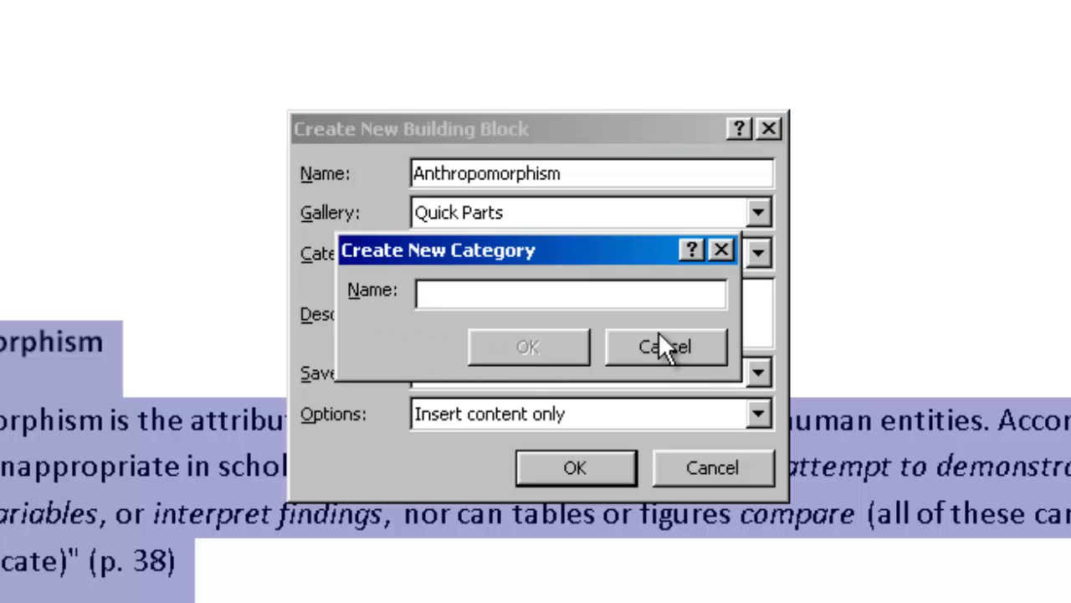
text(Writing)
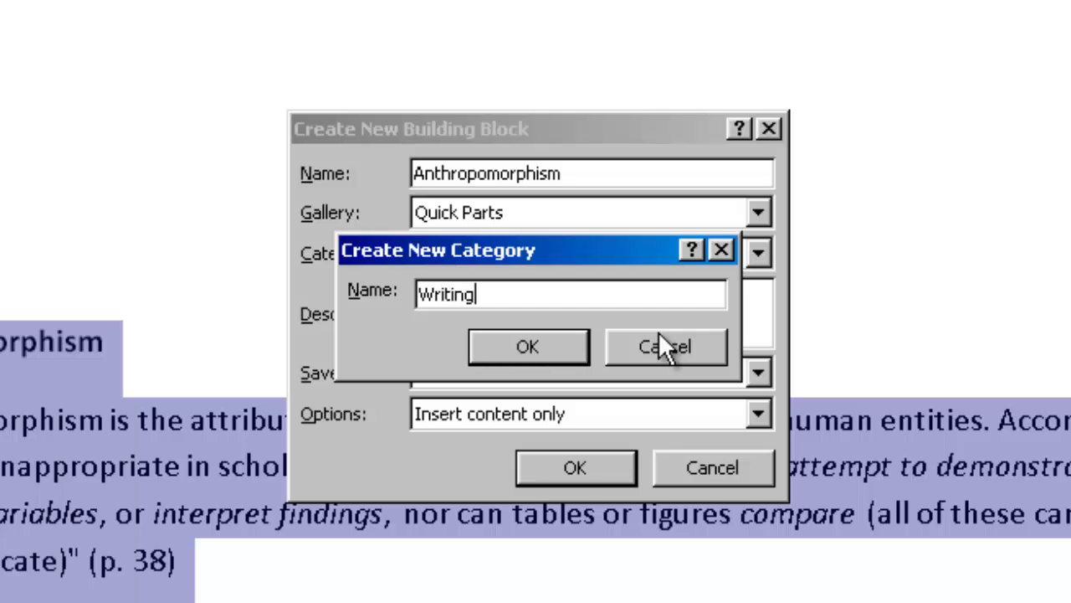
click(574, 345)
click(573, 467)
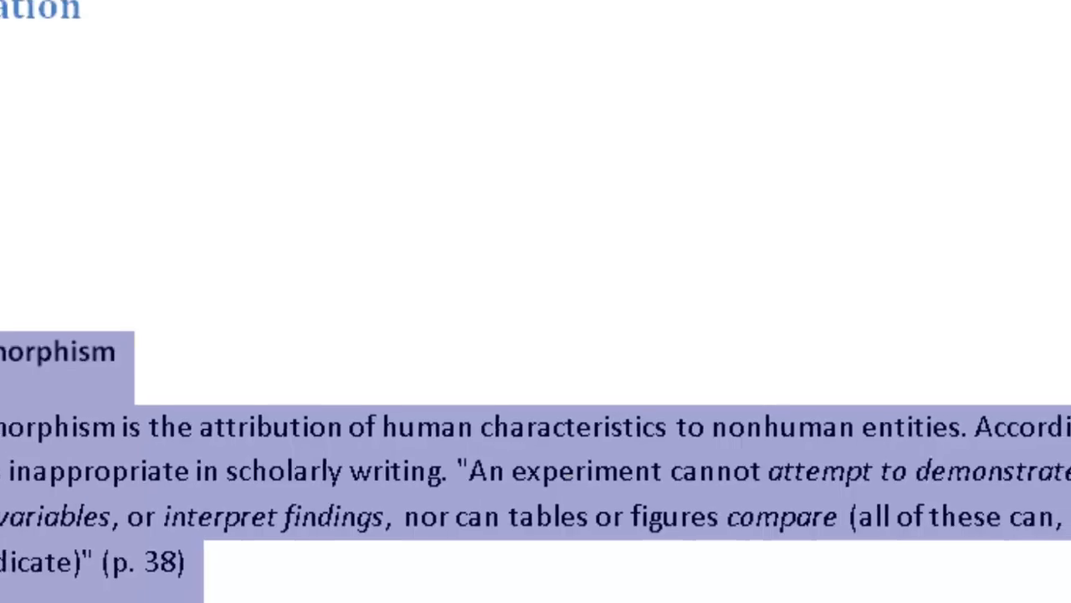
Check the Anthropomorphism entry in the Writing category of the Quick Parts gallery, and deselect the passage in the document
click(716, 59)
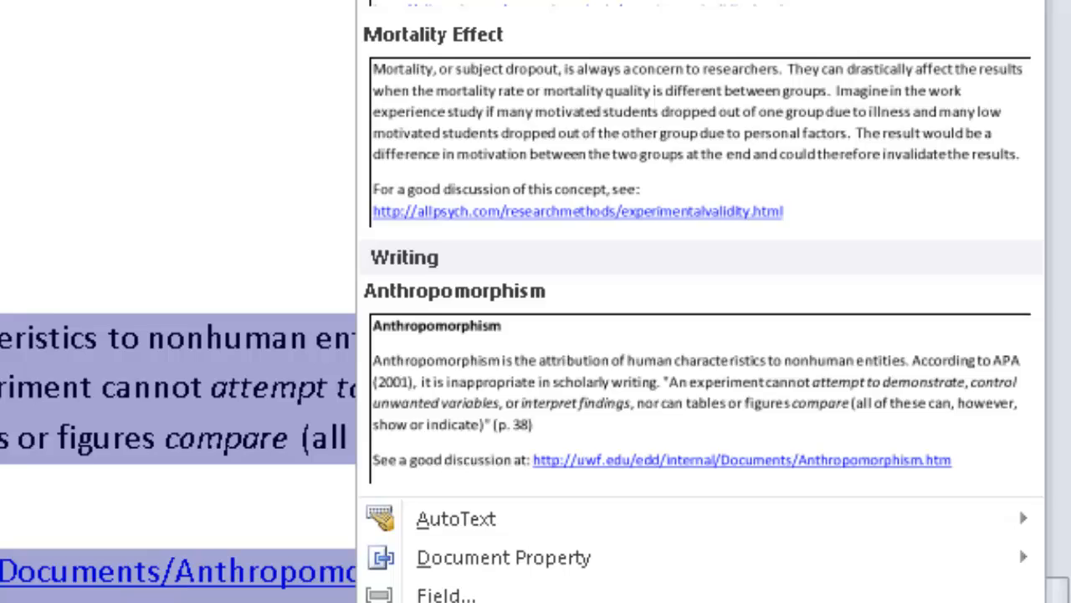
click(331, 418)
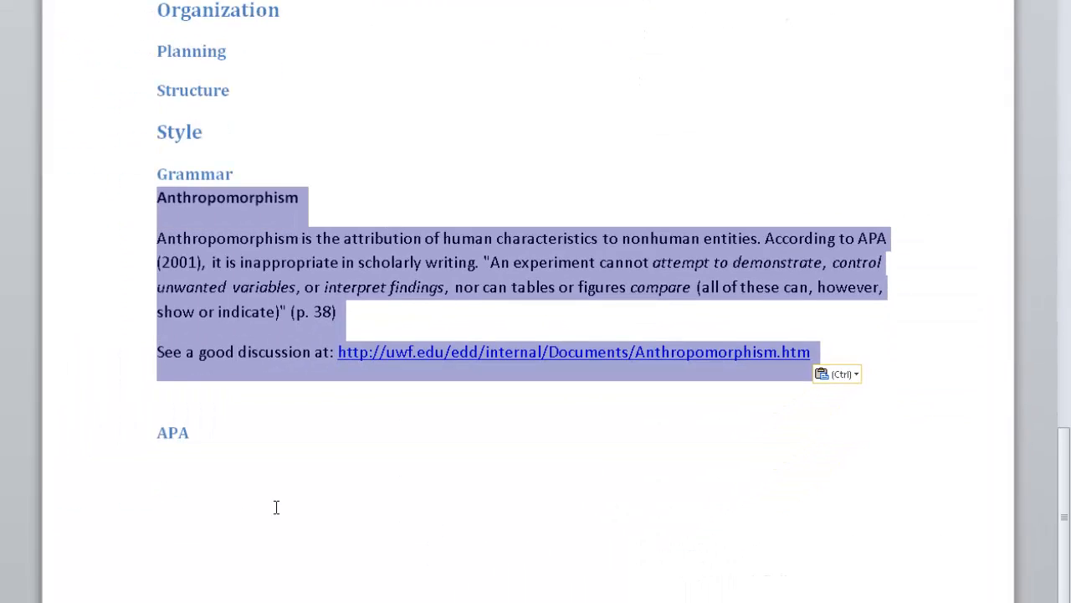
click(164, 458)
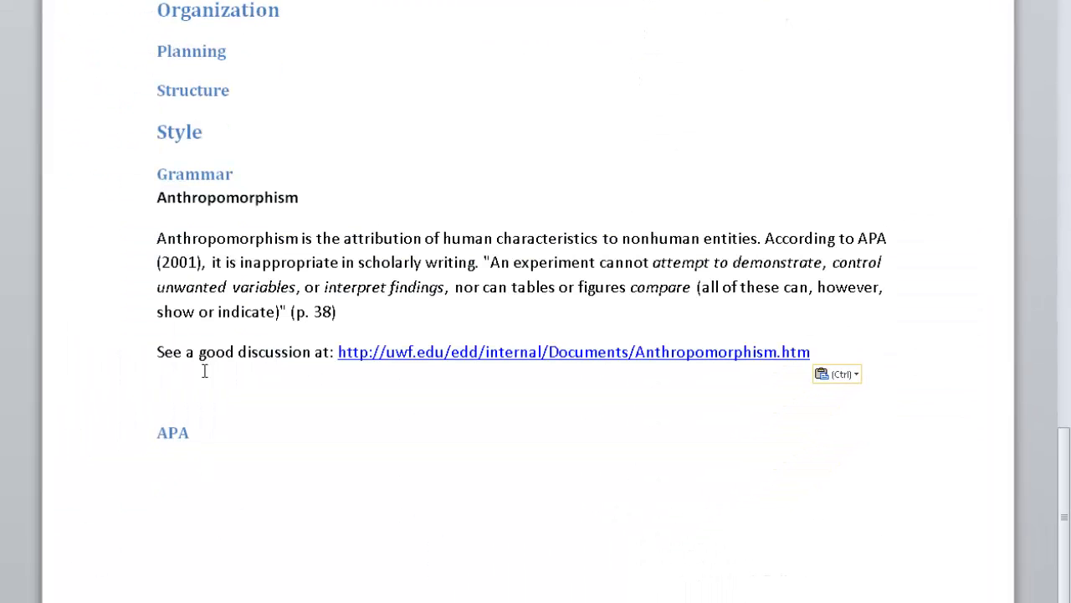
Add a line beneath the APA heading and expand the shortened name "Ant" into the full Anthropomorphism building block
click(201, 430)
key(Return)
text(ANt)
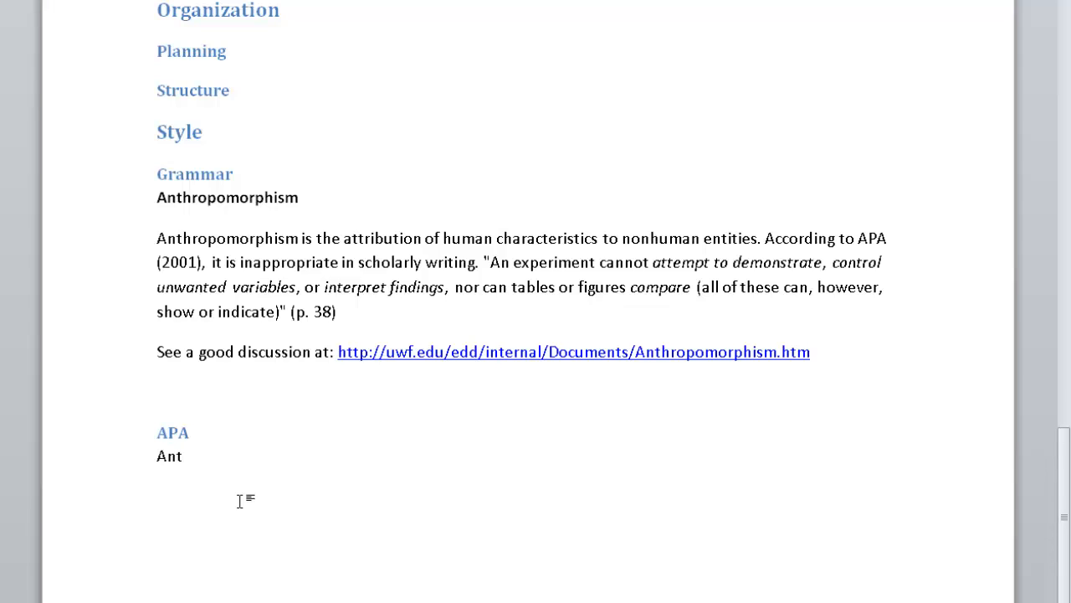
key(F3)
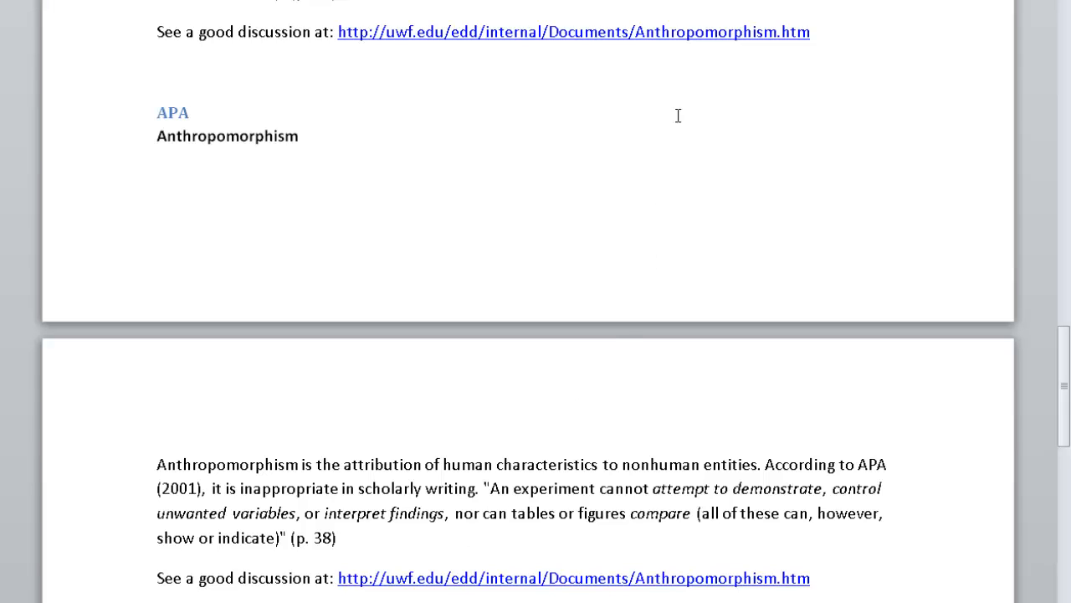
Examine the Anthropomorphism and Mortality Effect quick parts and their categories in the Building Blocks Organizer
click(743, 0)
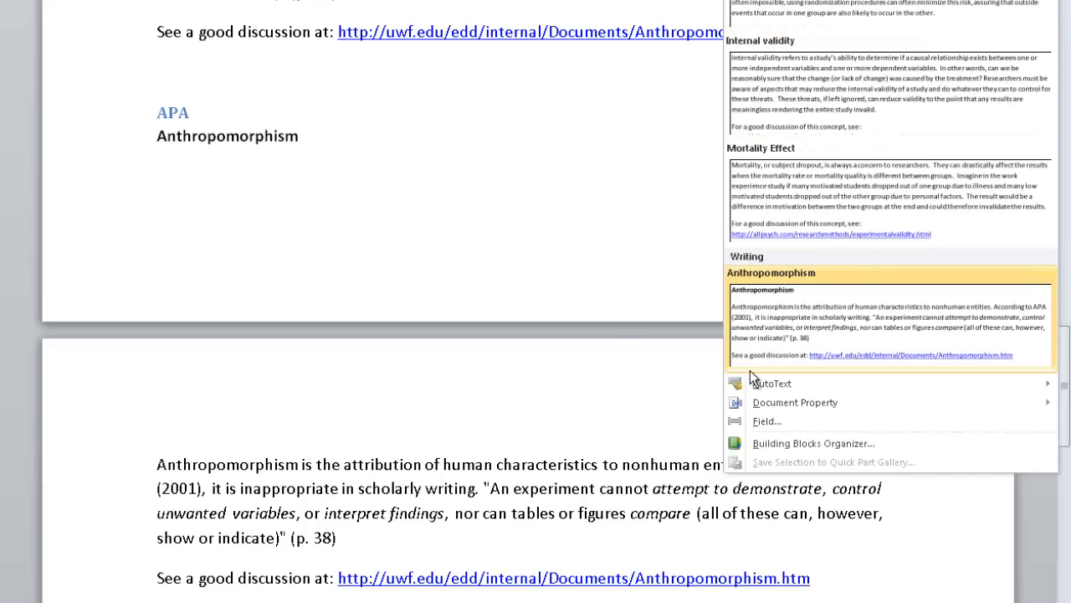
click(759, 446)
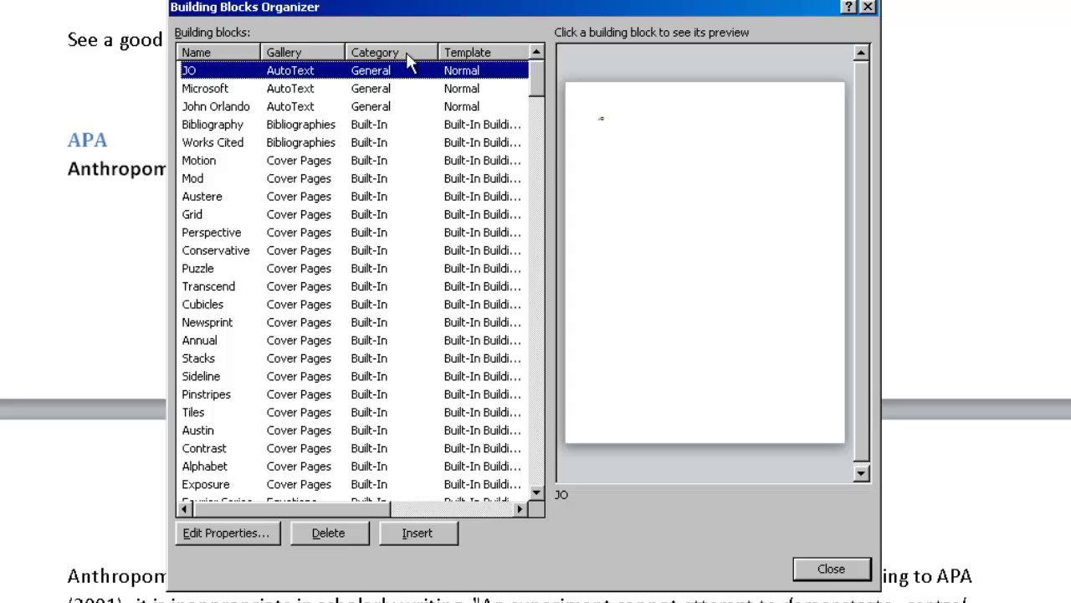
drag(538, 87, 512, 461)
click(370, 232)
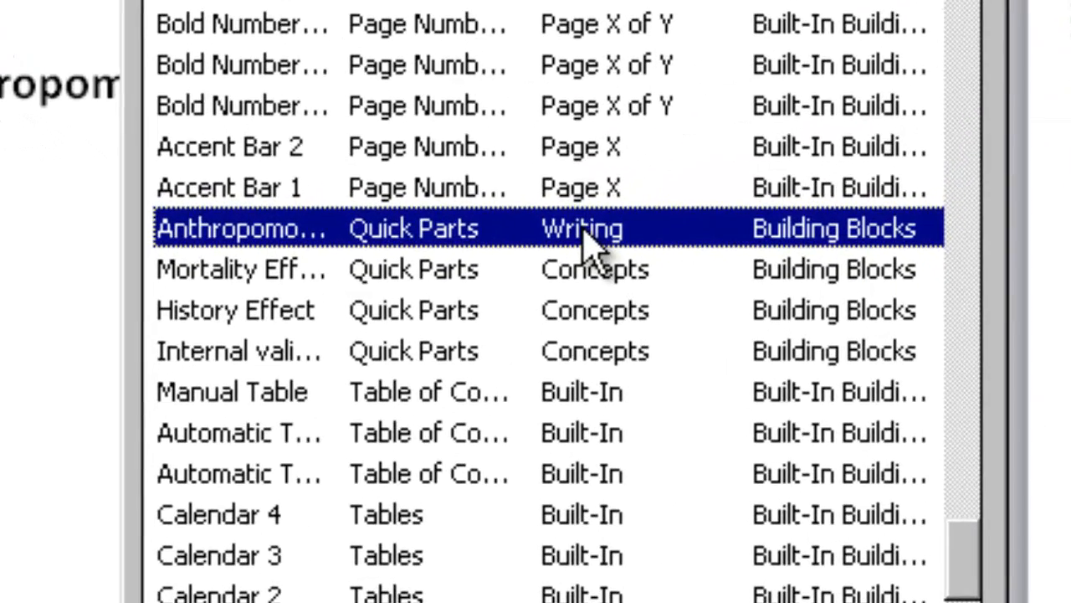
click(601, 273)
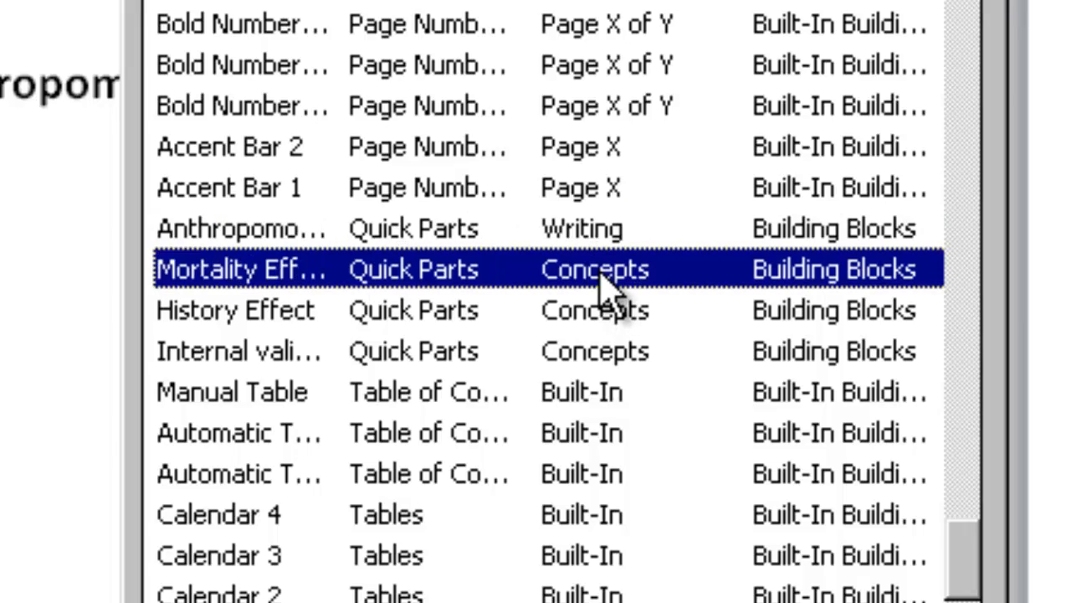
click(600, 232)
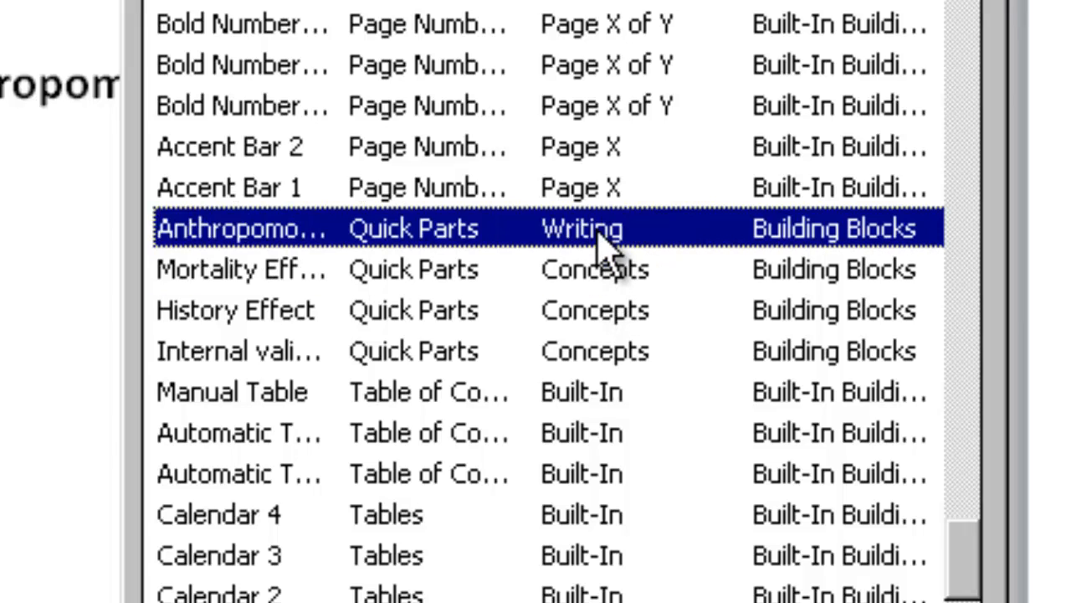